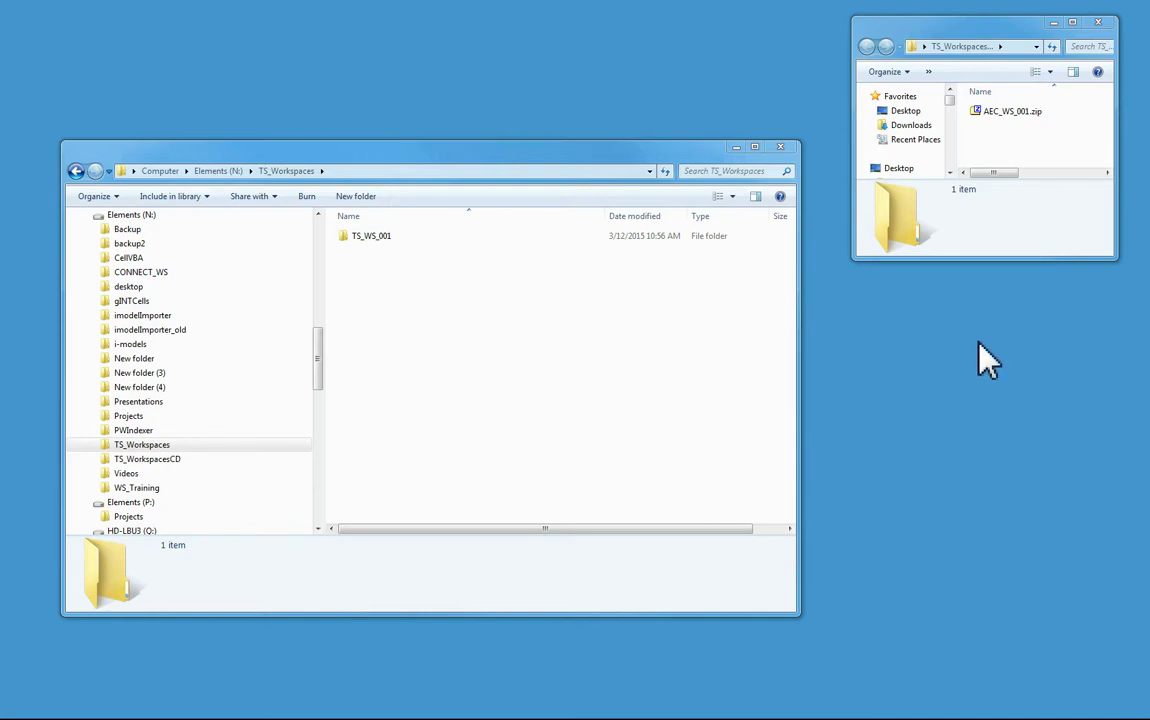
- Open AEC_WS_001.zip in 7-Zip and drag its AEC_WS_001 folder into TS_Workspaces
click(988, 112)
double_click(987, 113)
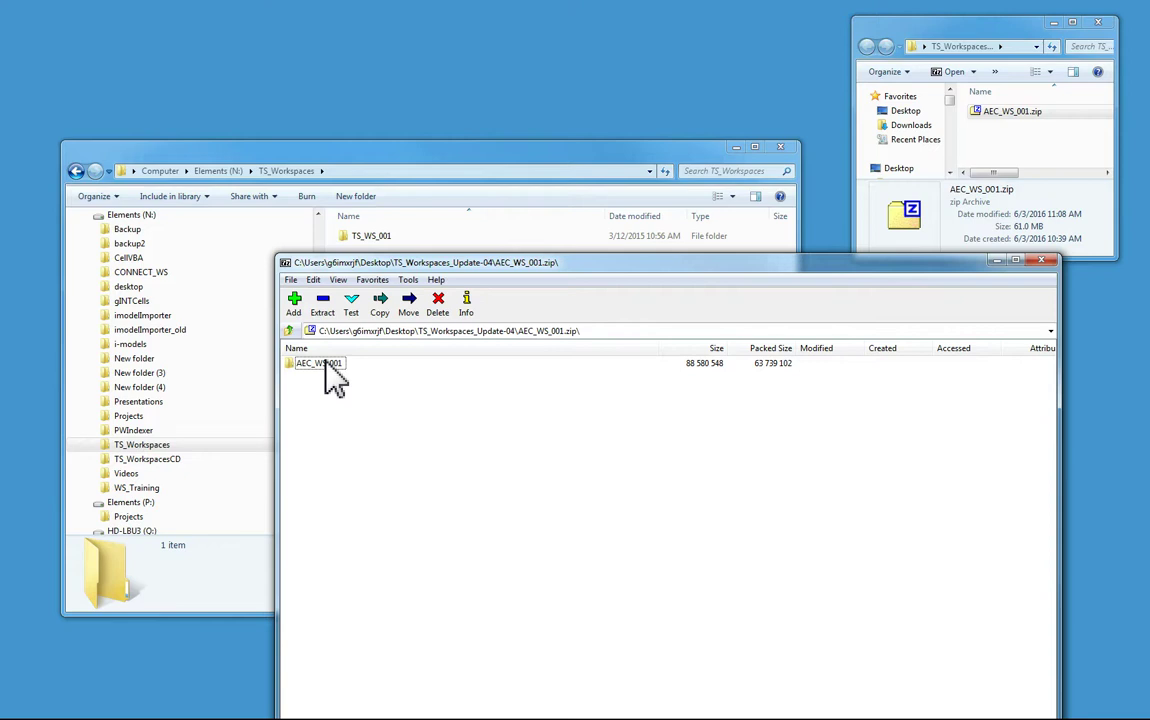
drag(406, 264, 685, 279)
drag(600, 380, 380, 281)
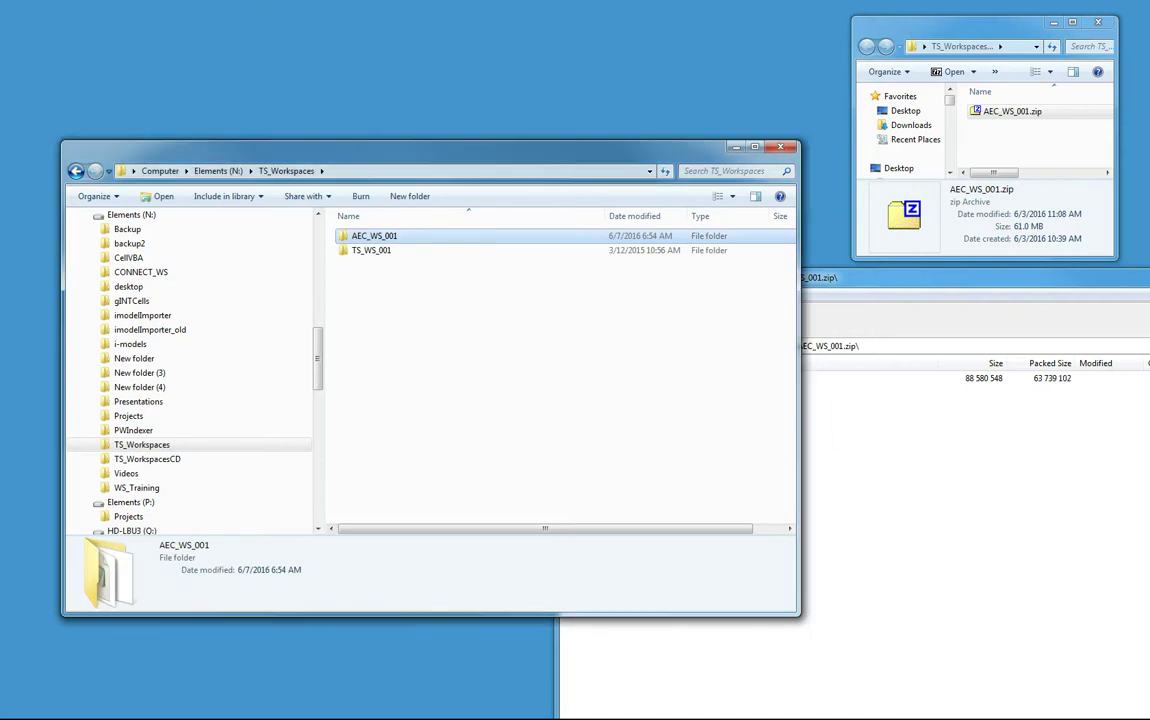
- Close 7-Zip and the extra window, and reposition the TS_Workspaces window
click(1098, 21)
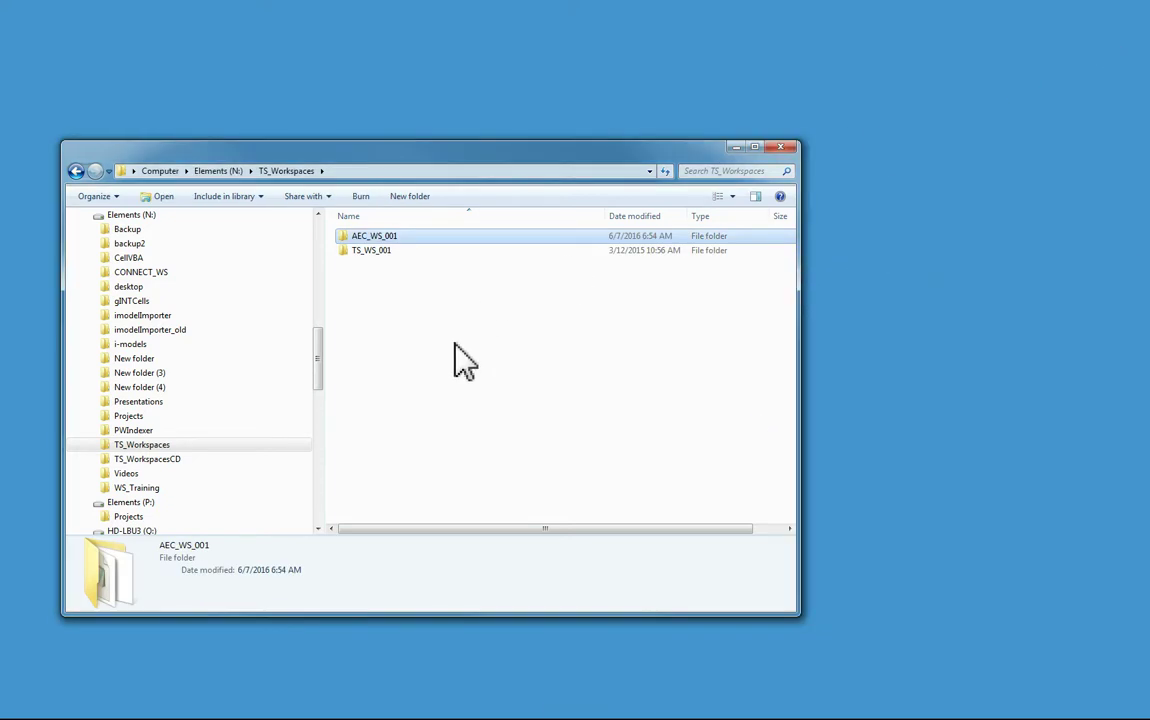
click(405, 330)
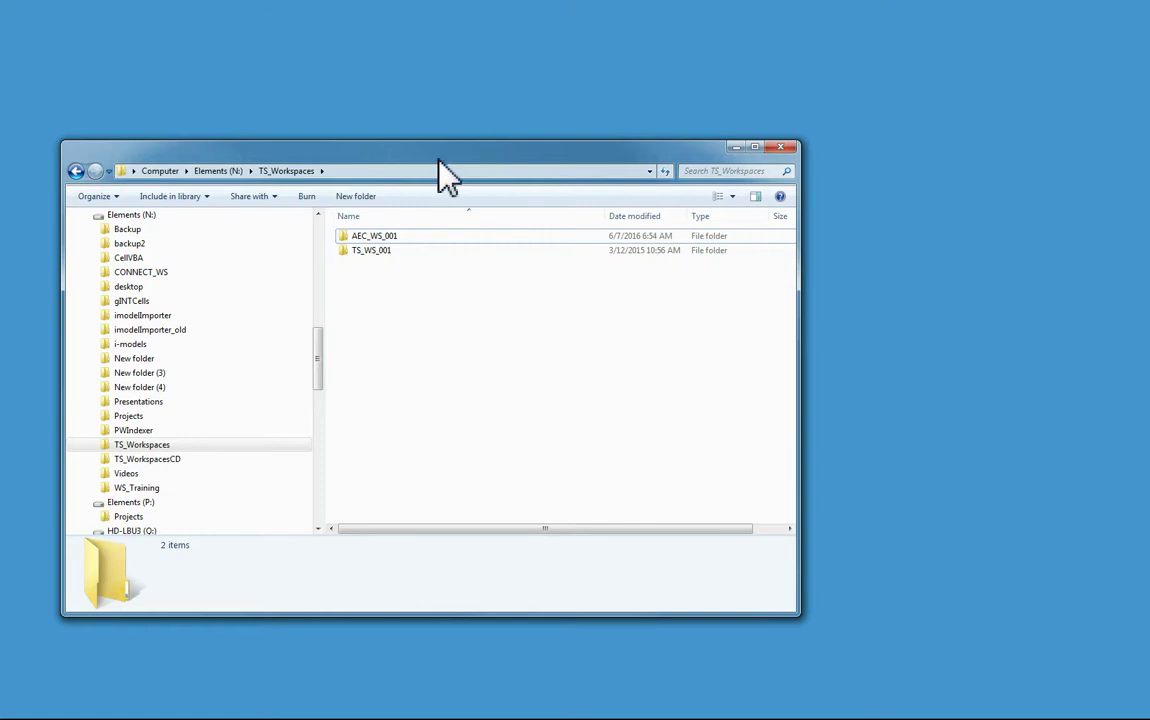
drag(438, 158, 544, 83)
- Open the AEC_WS_001 folder and then its empty AEC_Shortcuts subfolder
click(466, 163)
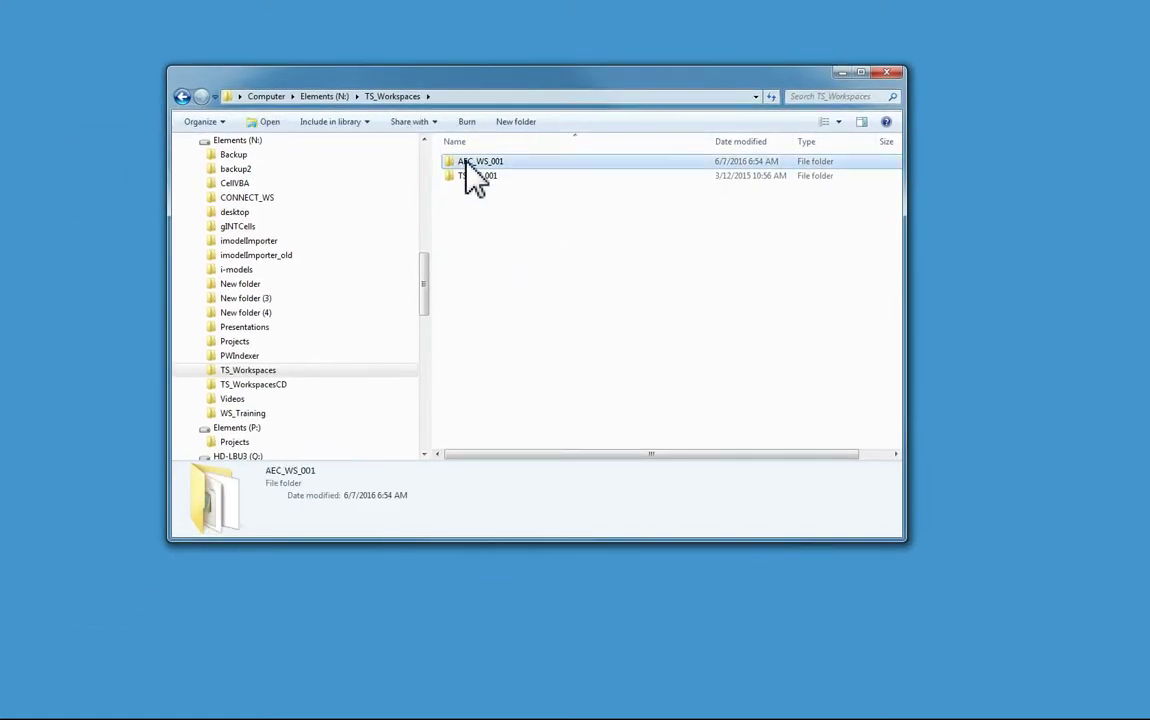
double_click(455, 163)
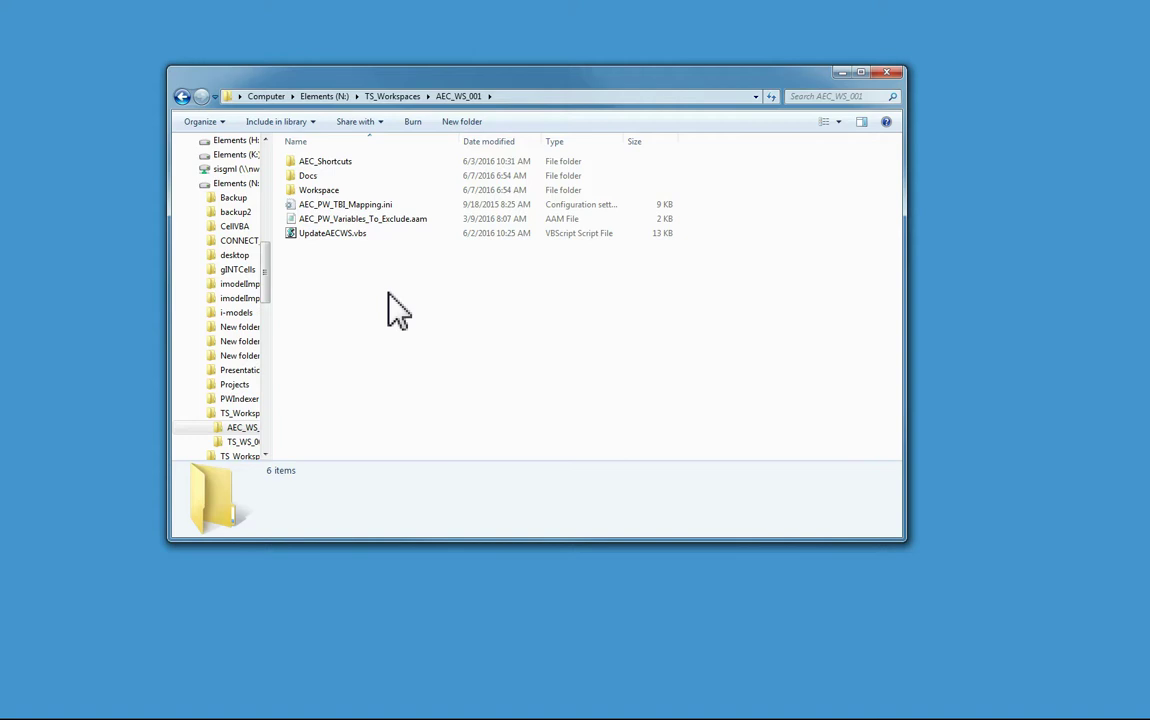
click(318, 162)
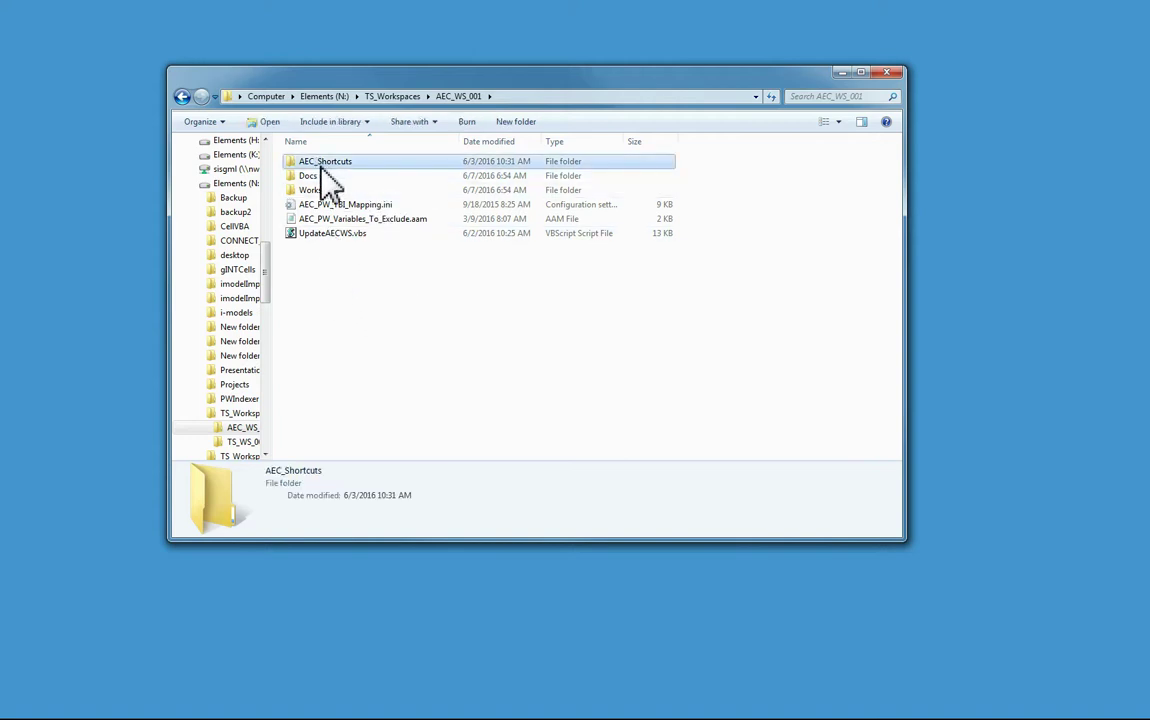
double_click(318, 165)
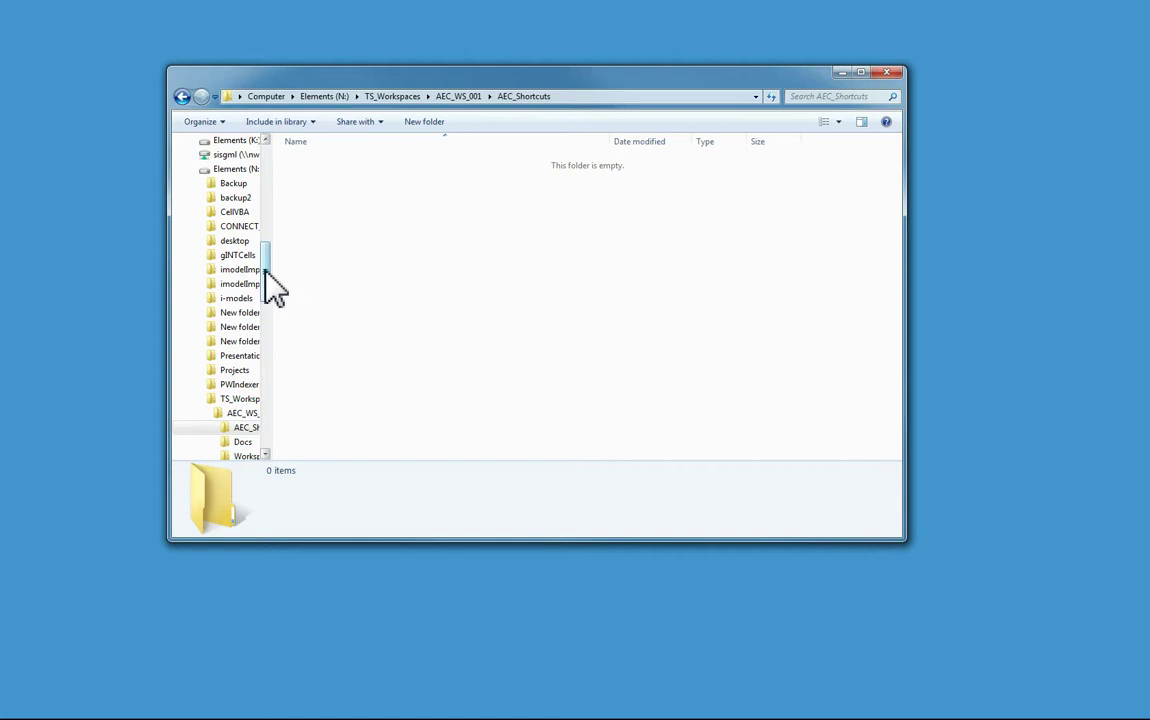
drag(266, 271, 267, 279)
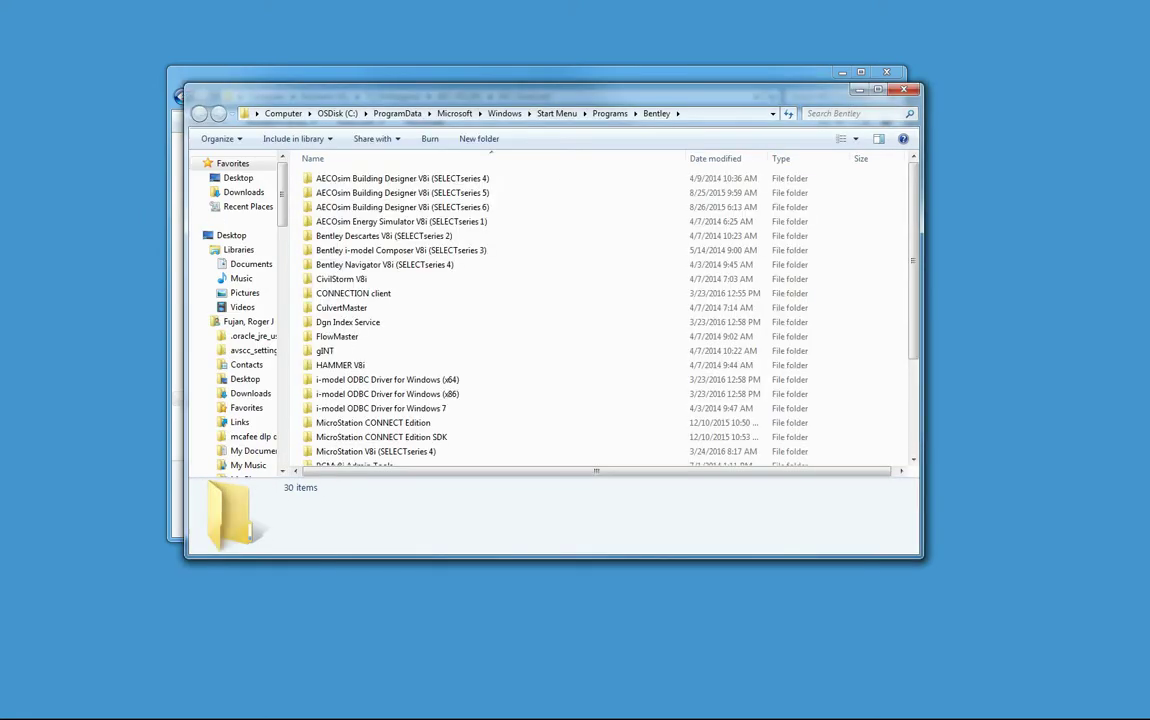
- Arrange both windows side by side and open the MicroStation V8i (SELECTseries 4) program folder
drag(410, 92, 631, 127)
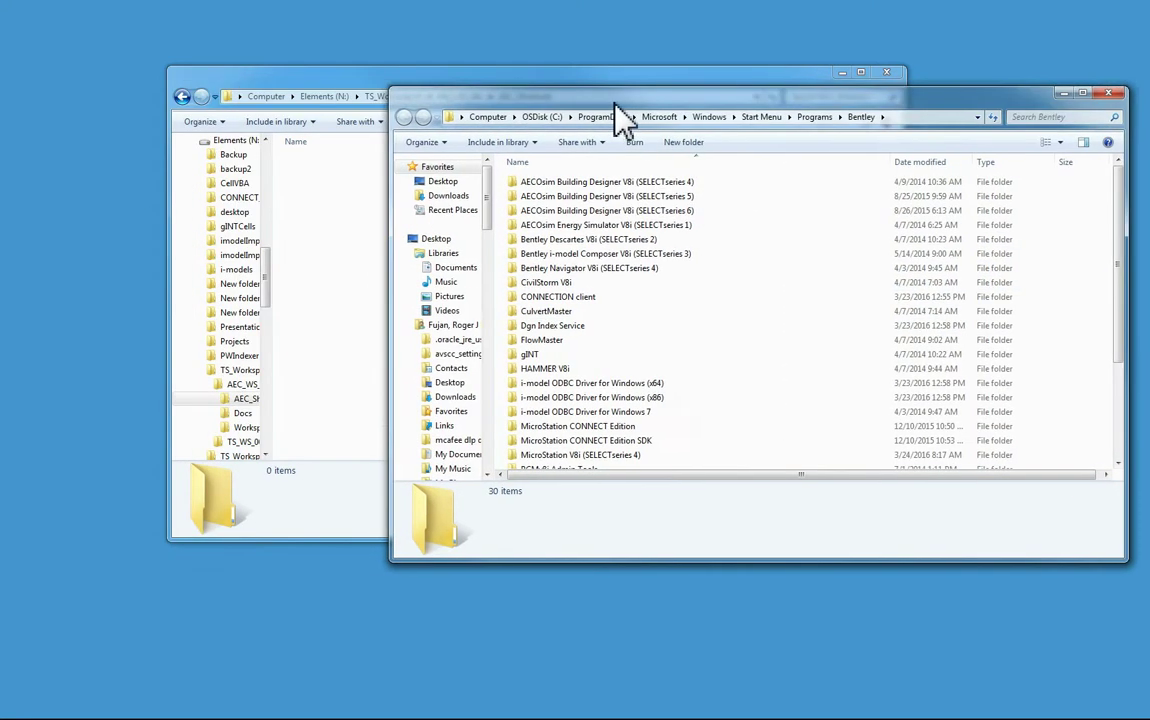
drag(340, 86, 220, 49)
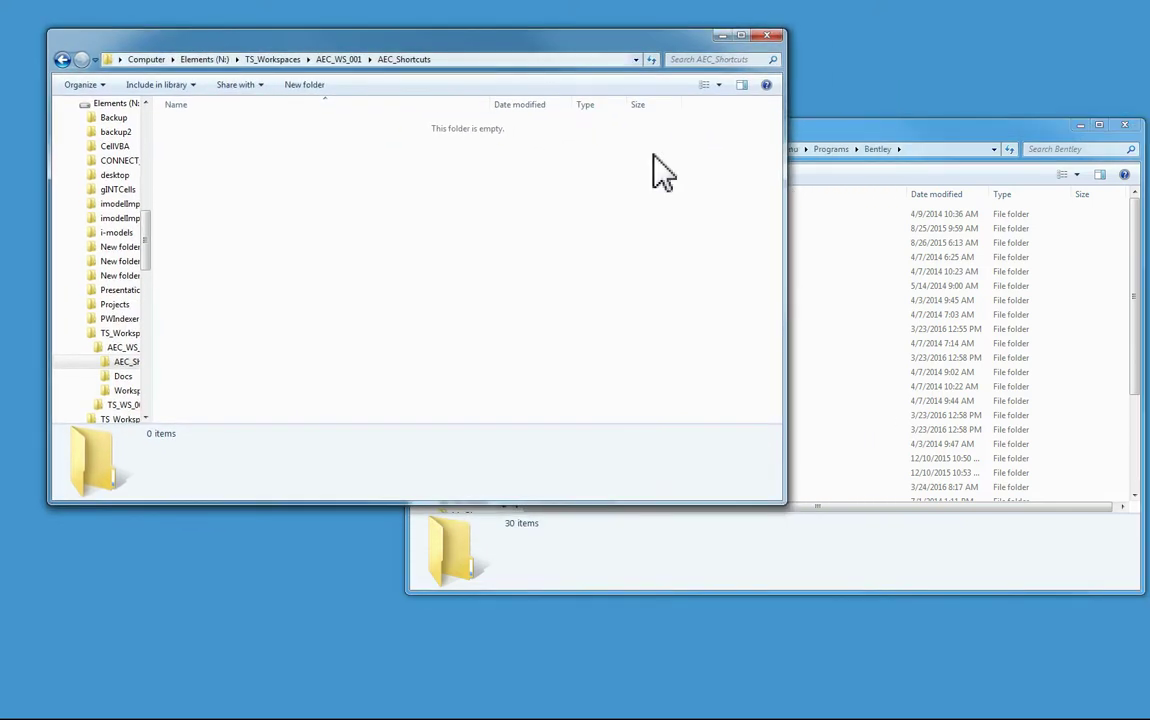
click(860, 128)
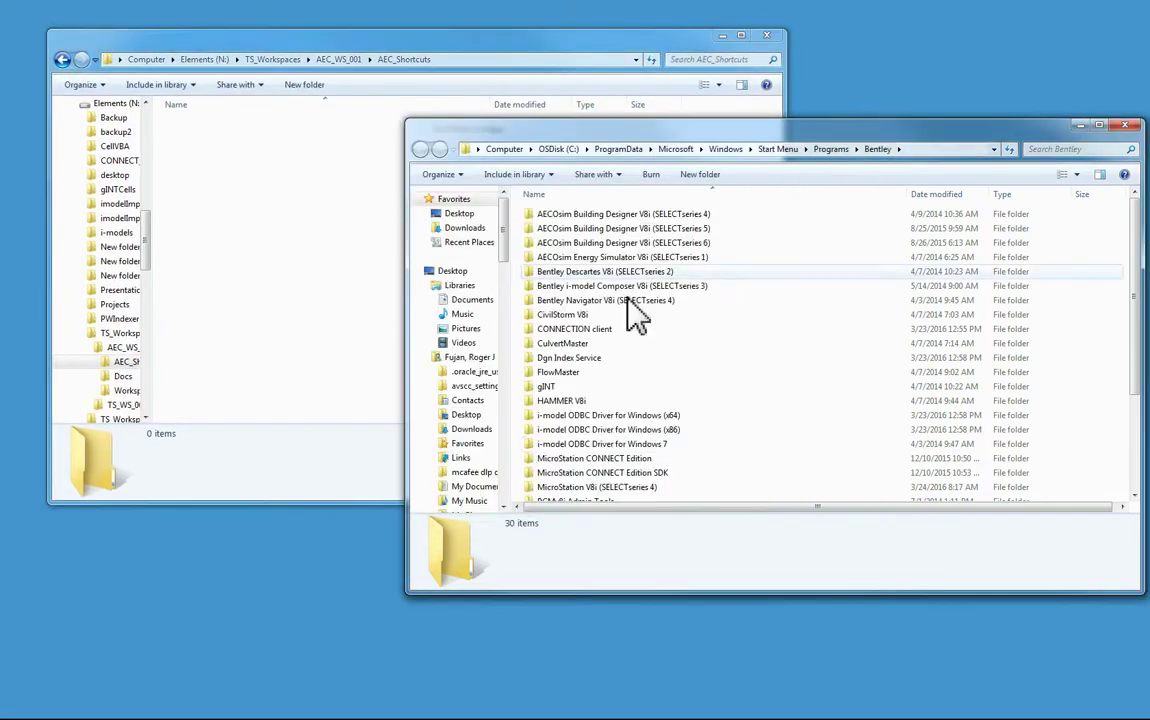
click(575, 487)
scroll(727, 465, down, 3)
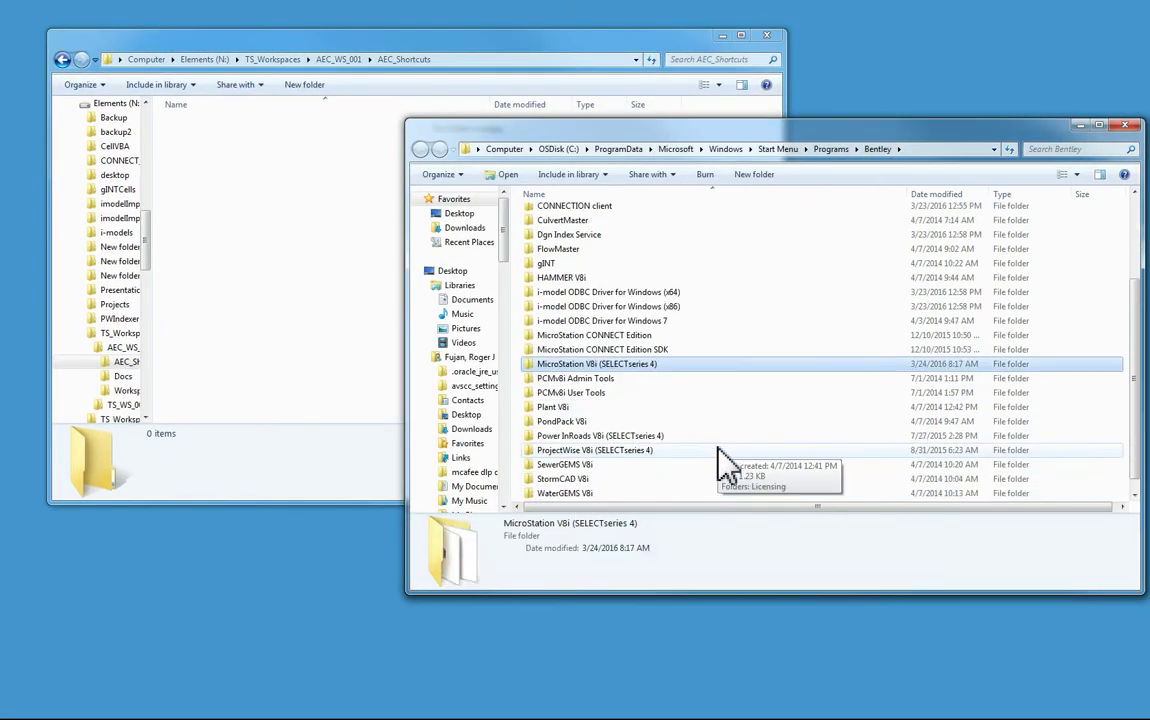
double_click(580, 362)
- Drag the MicroStation V8i shortcut into AEC_Shortcuts and close the program folder window
click(590, 228)
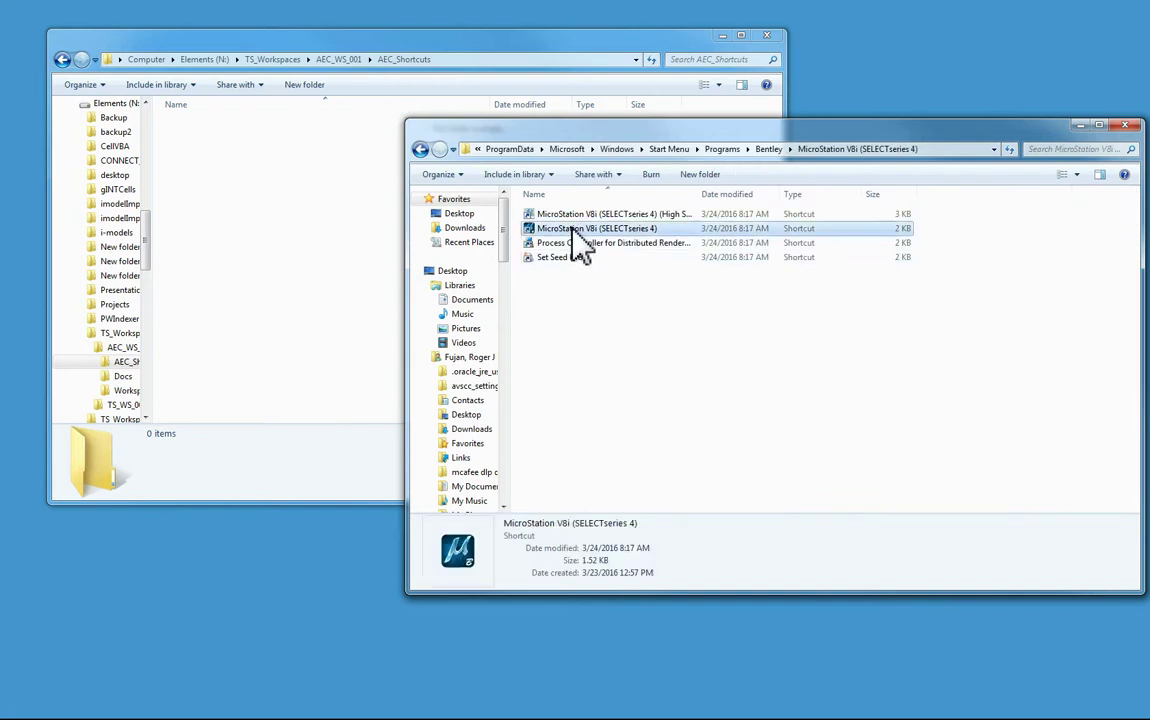
mouse_move(555, 232)
mouse_down()
mouse_move(251, 170)
mouse_move(256, 184)
mouse_up()
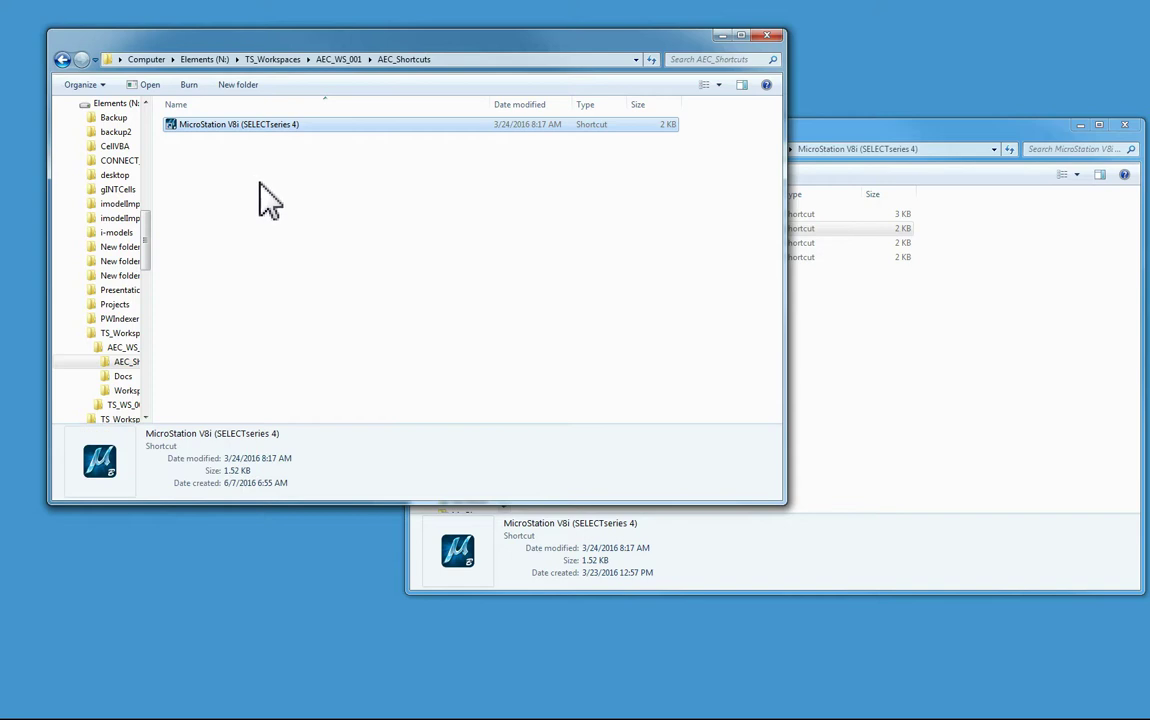
click(960, 345)
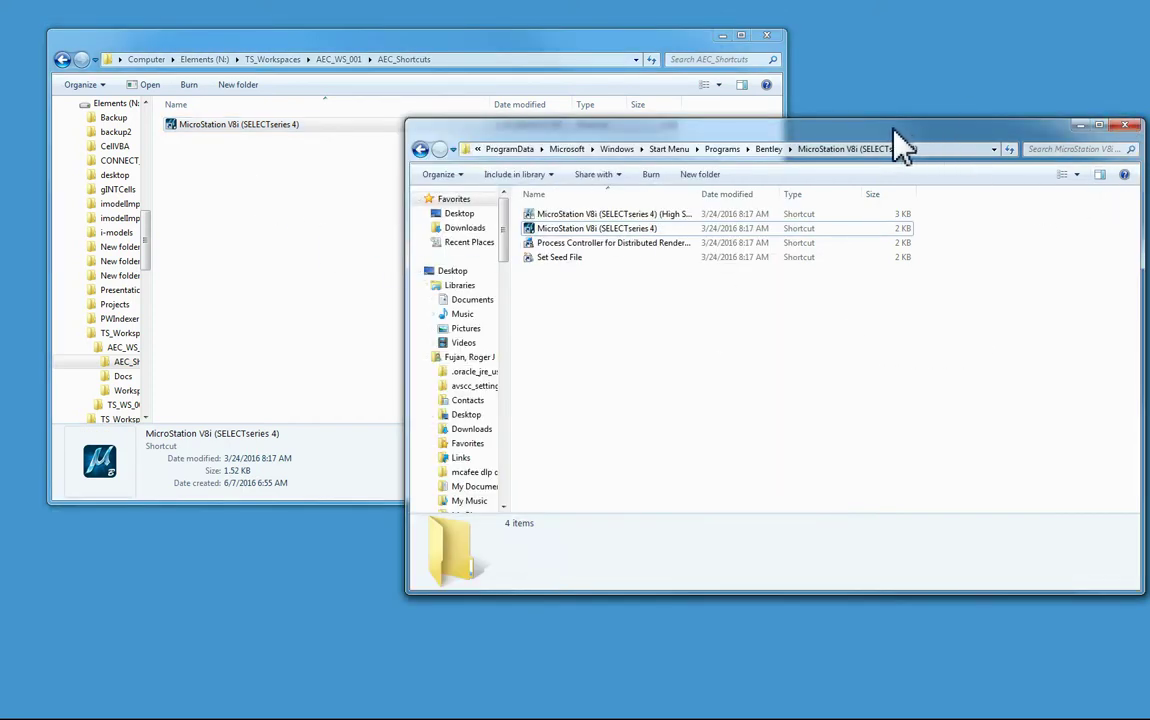
click(1125, 127)
- Widen the folder tree and open AEC_WS_001's Workspace\Standards folder
click(215, 205)
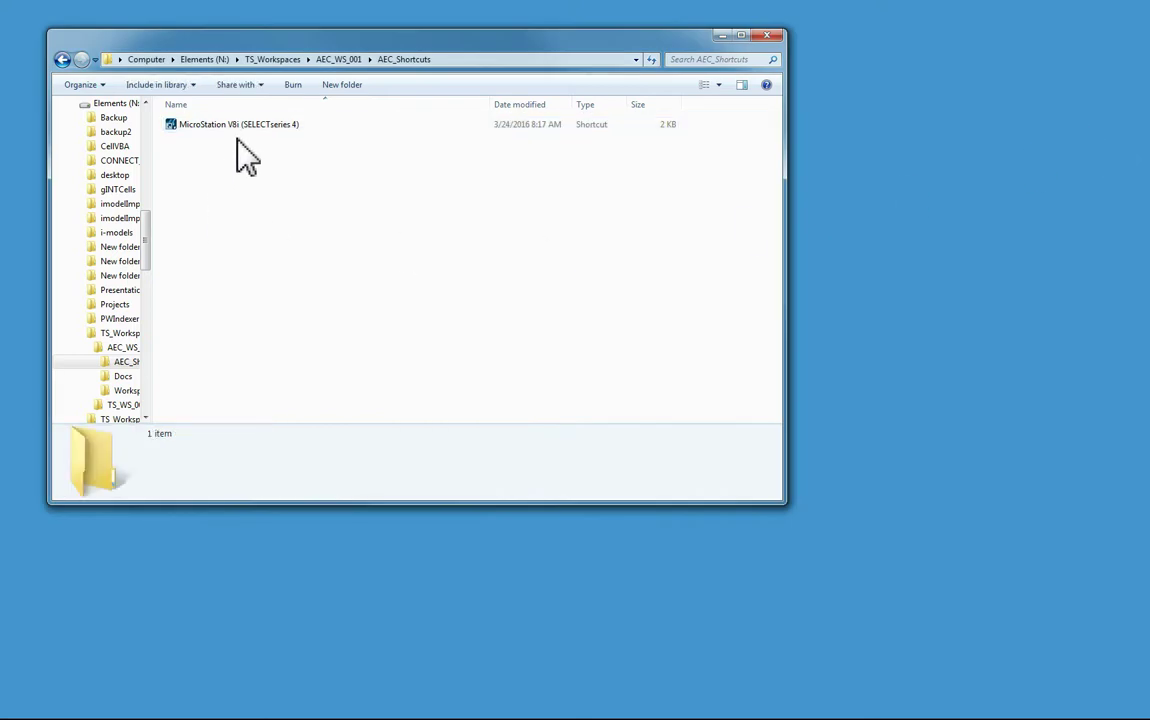
drag(318, 45, 411, 28)
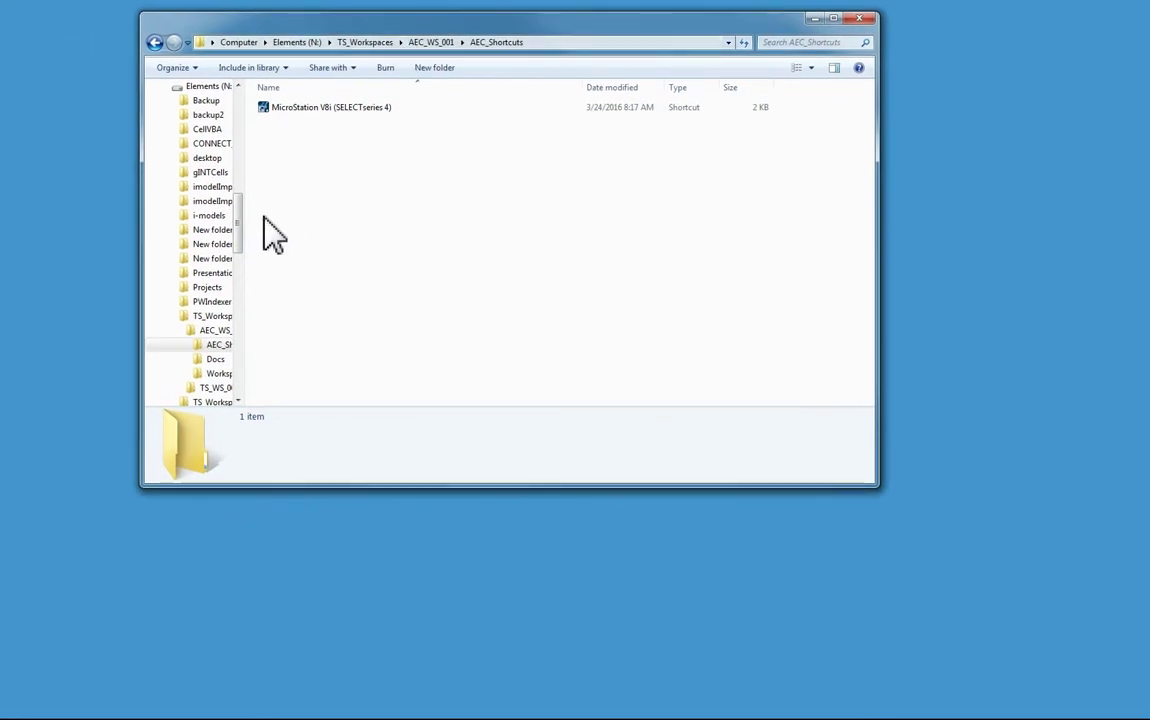
drag(240, 234, 295, 234)
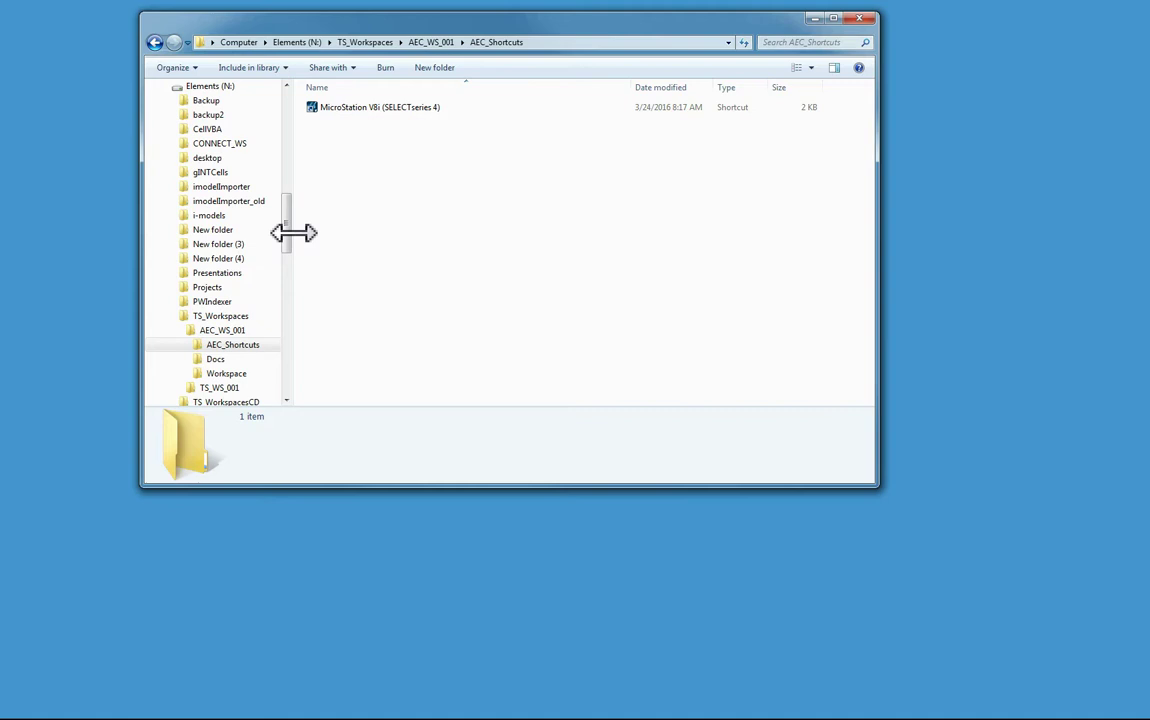
click(188, 374)
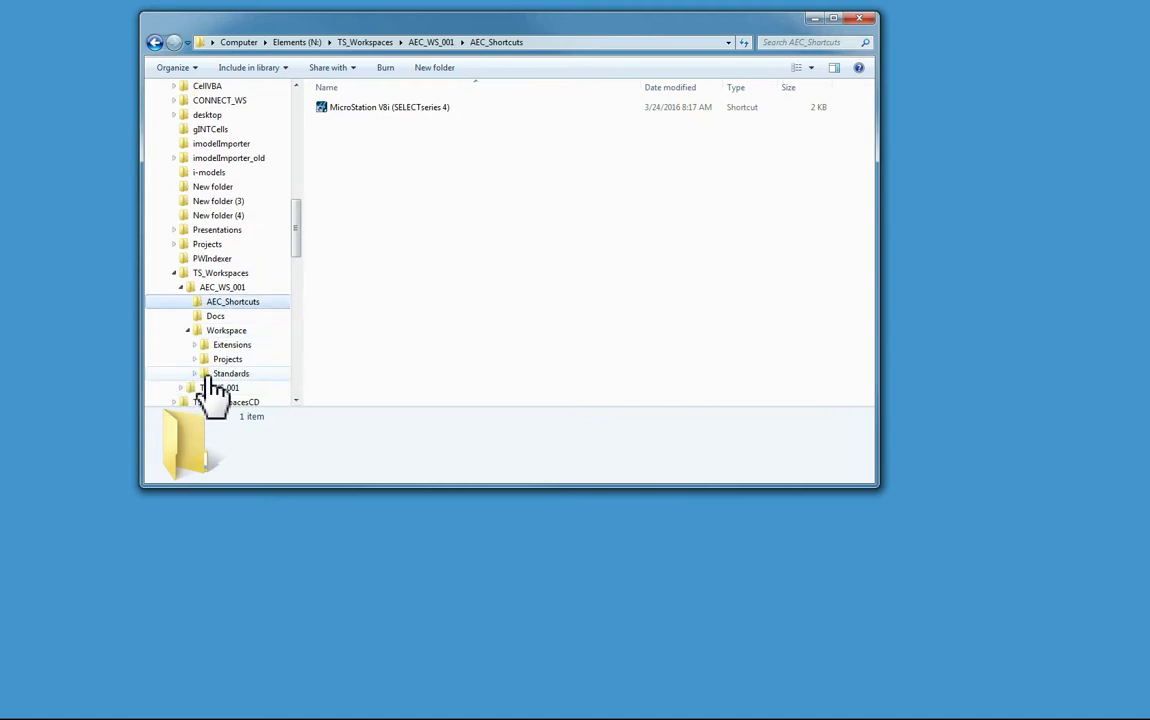
click(225, 373)
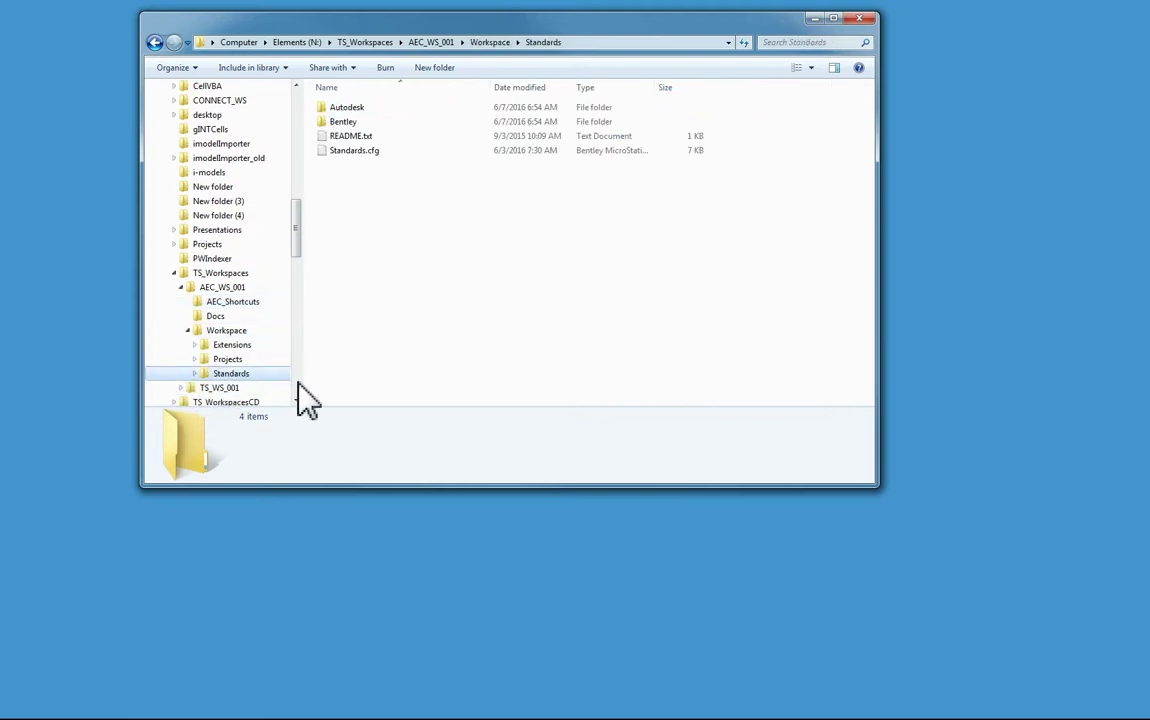
- Copy the N:\TS_Workspaces\AEC_WS_001\Workspace\Standards path and return to AEC_Shortcuts
click(629, 42)
right_click(327, 43)
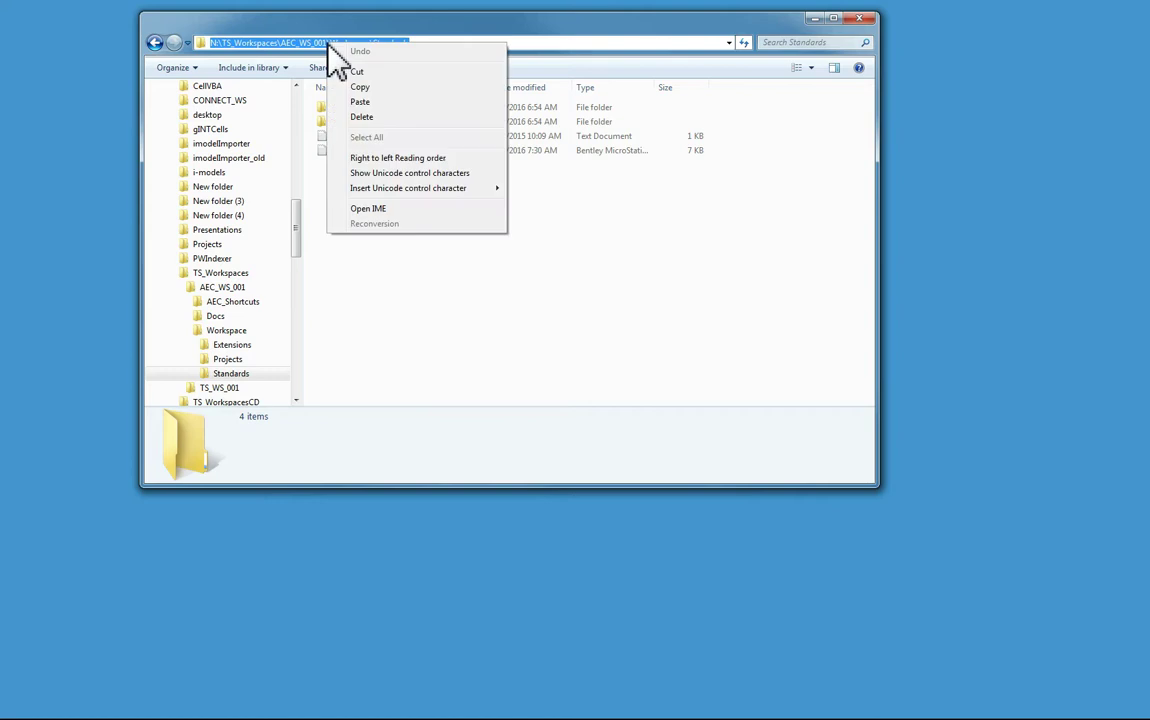
click(364, 88)
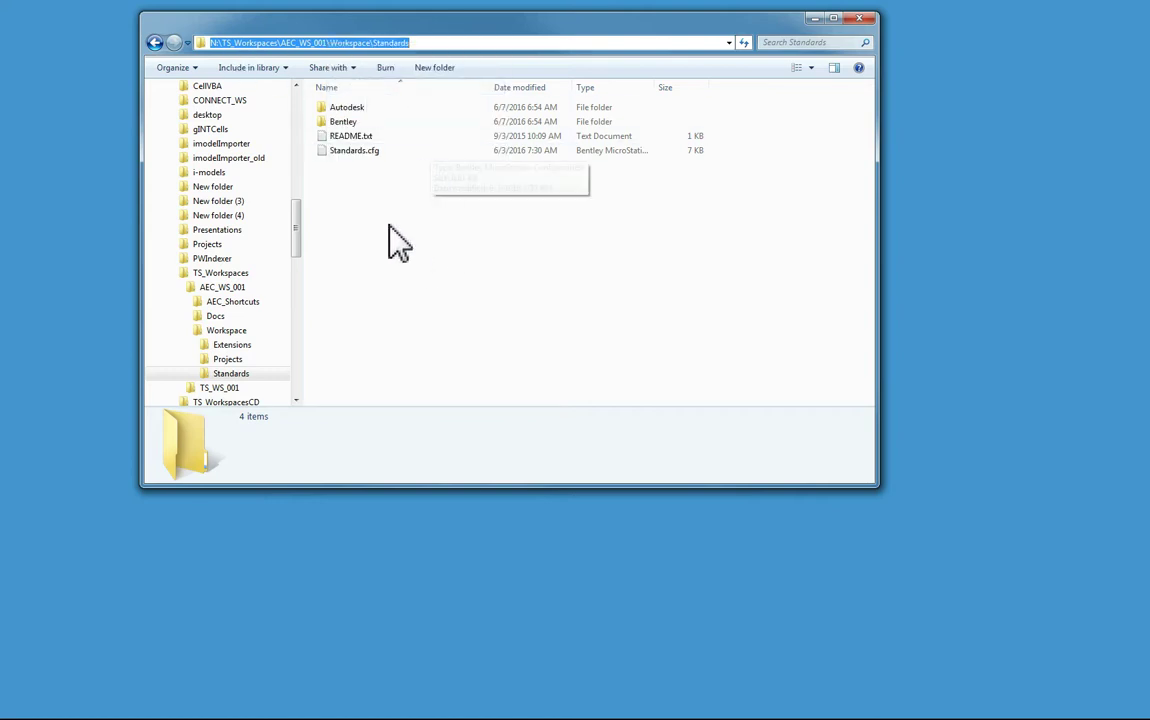
click(240, 302)
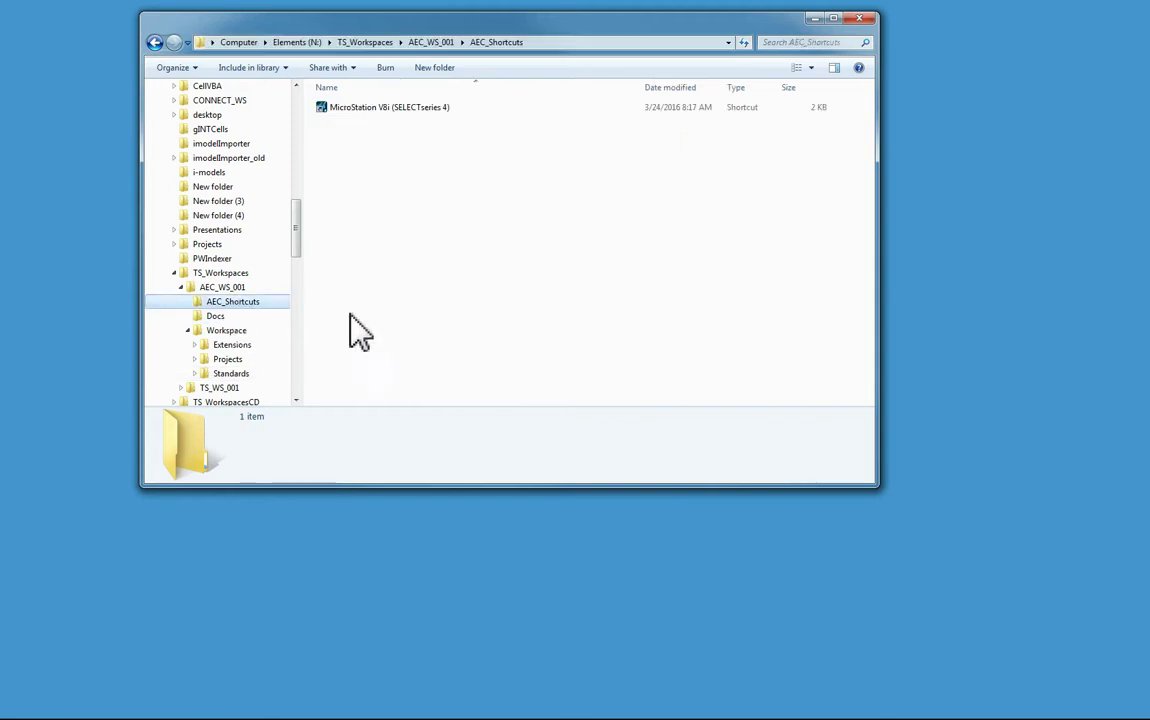
- Open the MicroStation shortcut's Properties with the cursor at the end of Target
click(408, 110)
right_click(408, 118)
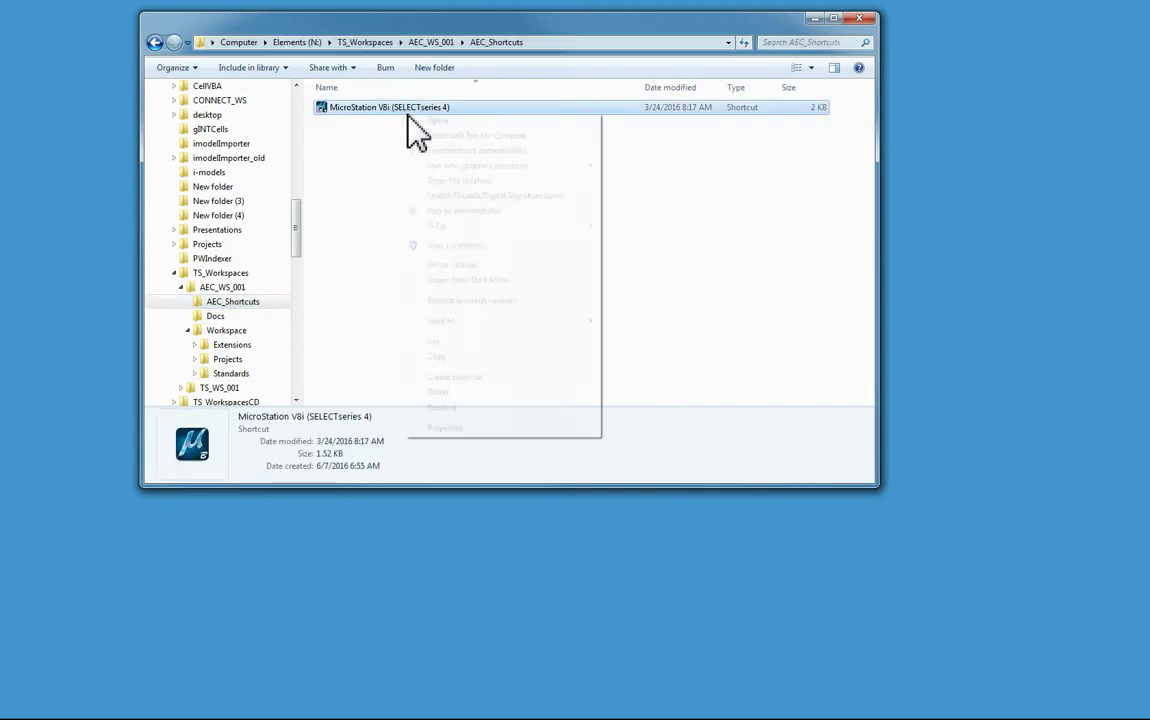
click(467, 428)
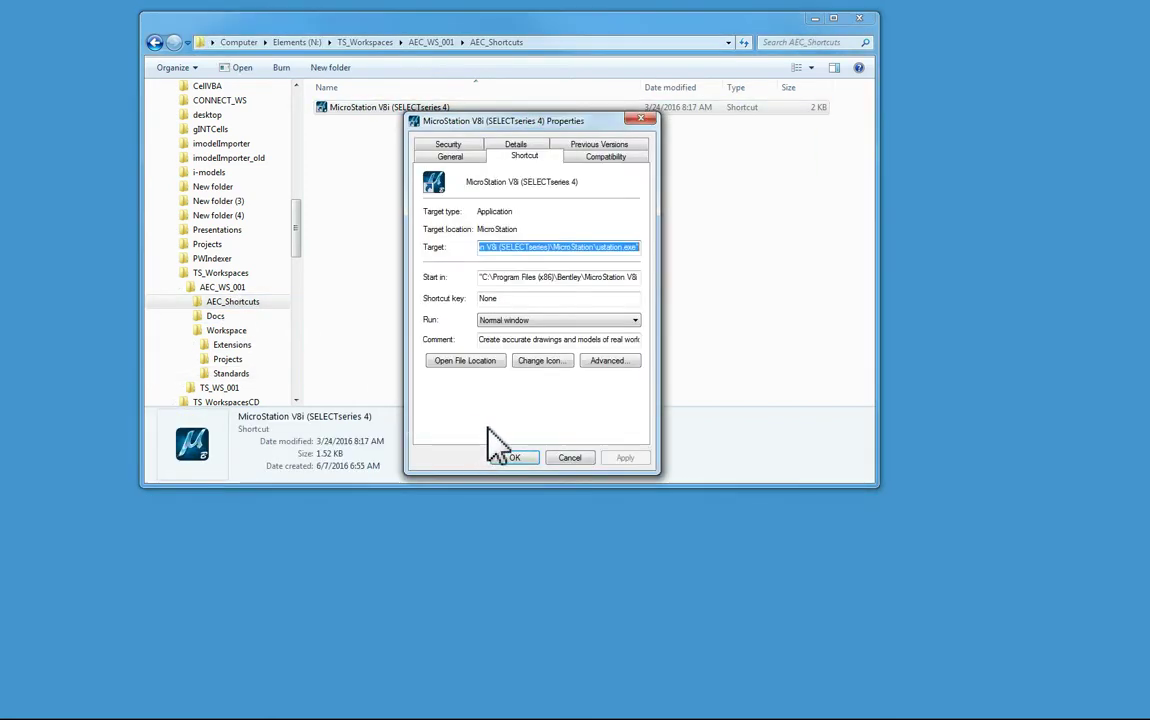
click(640, 248)
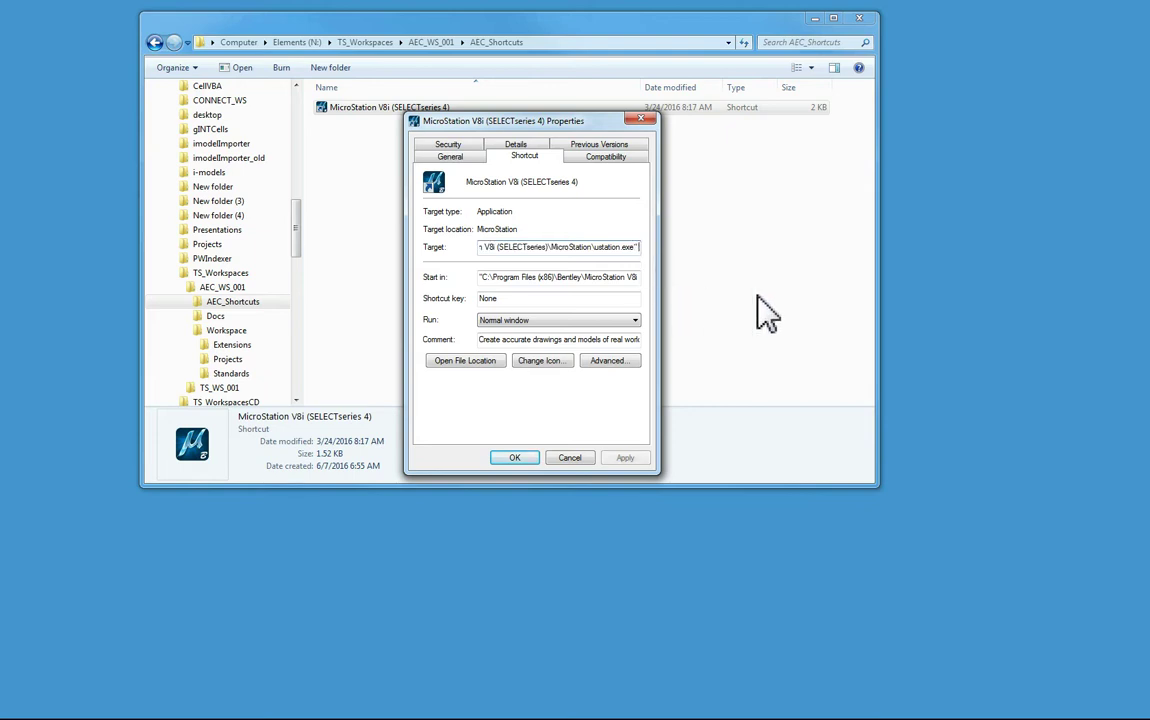
- Append -ws_USTN_SITE= followed by the pasted Standards path and /" to the Target
text(-)
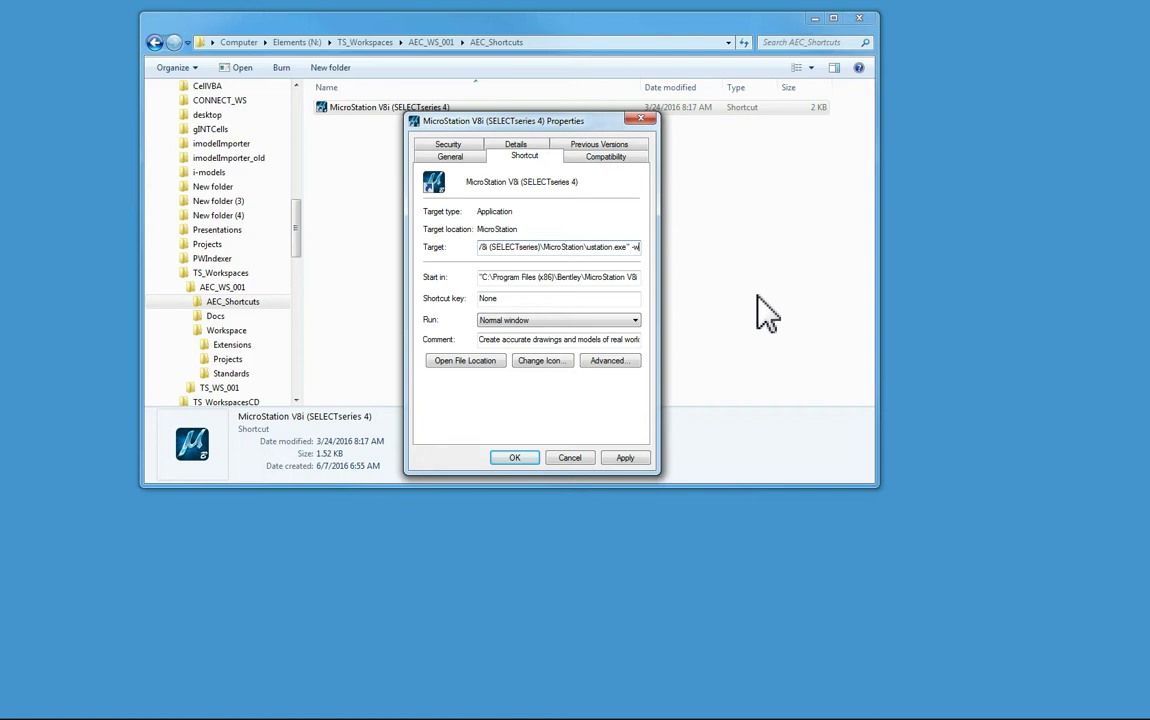
text(ws)
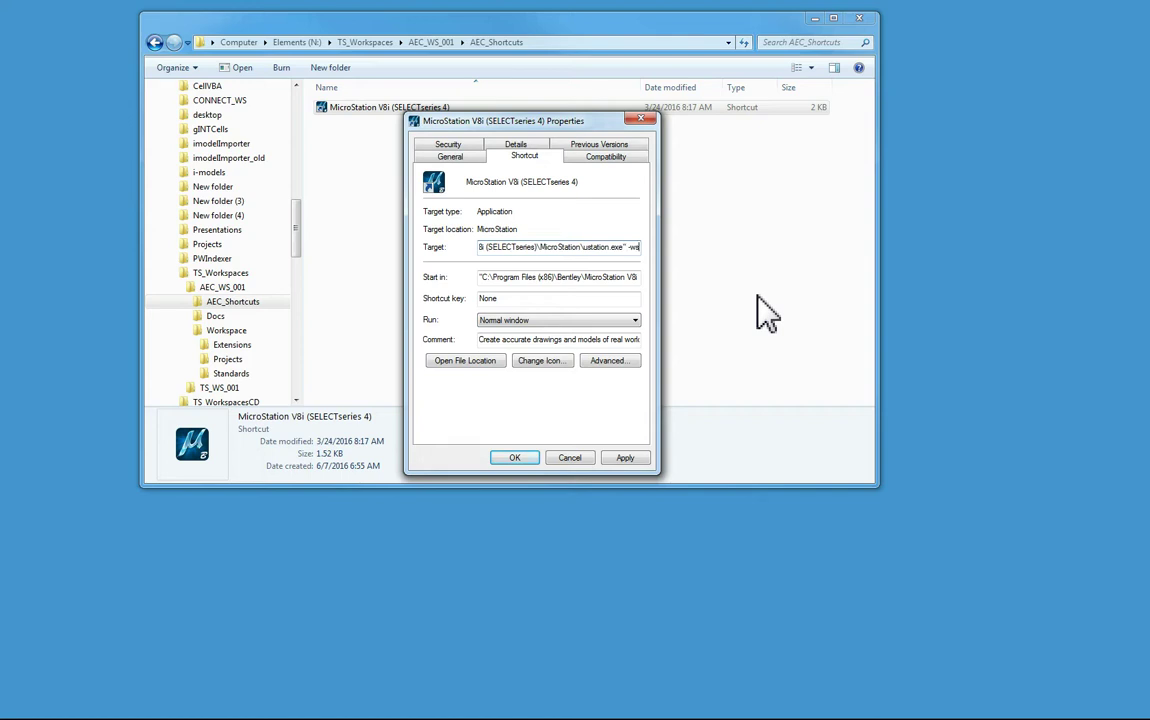
text(_US)
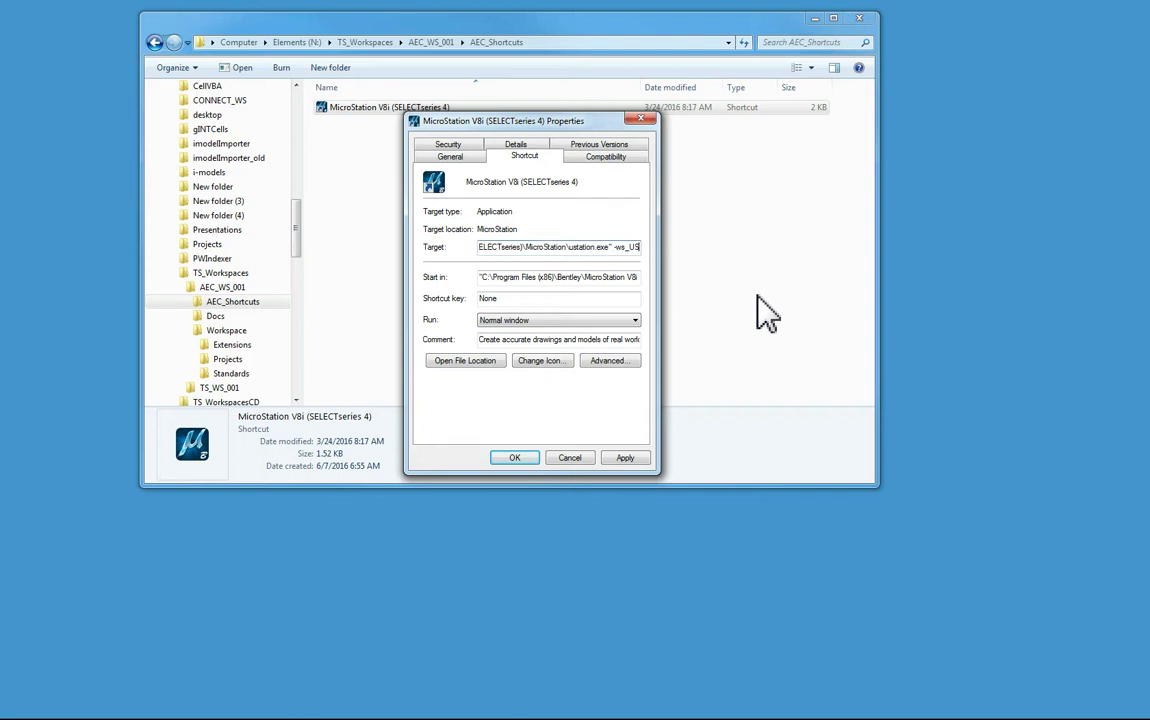
text(TN)
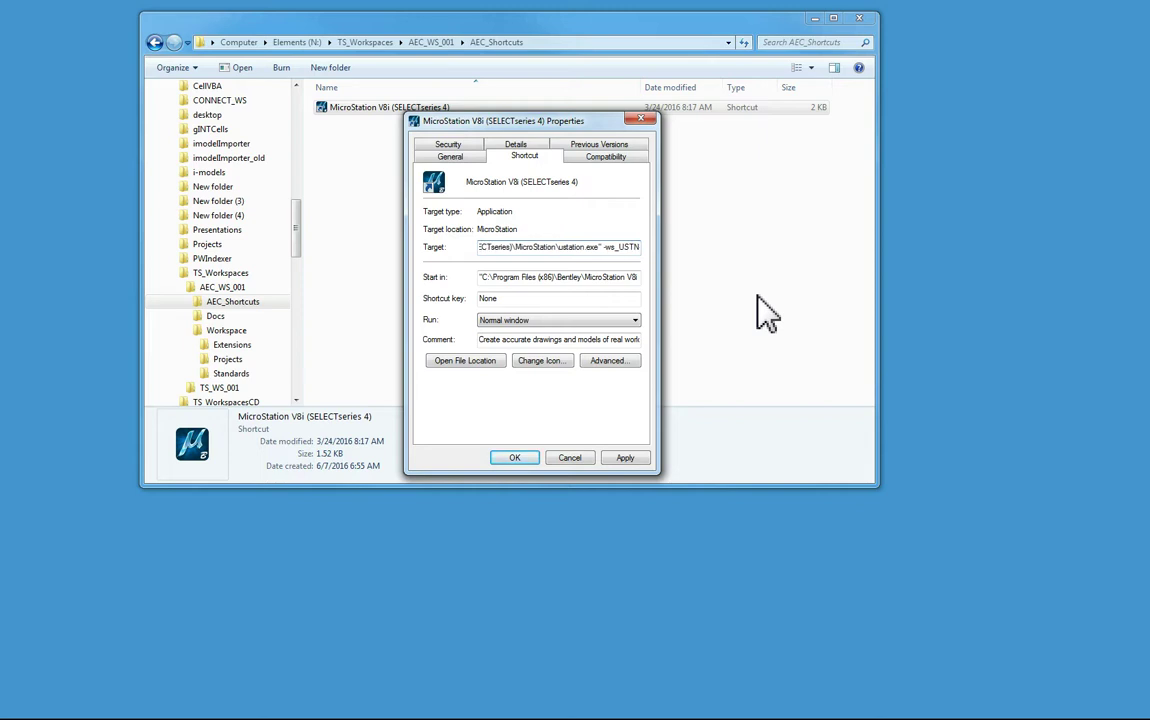
text(_)
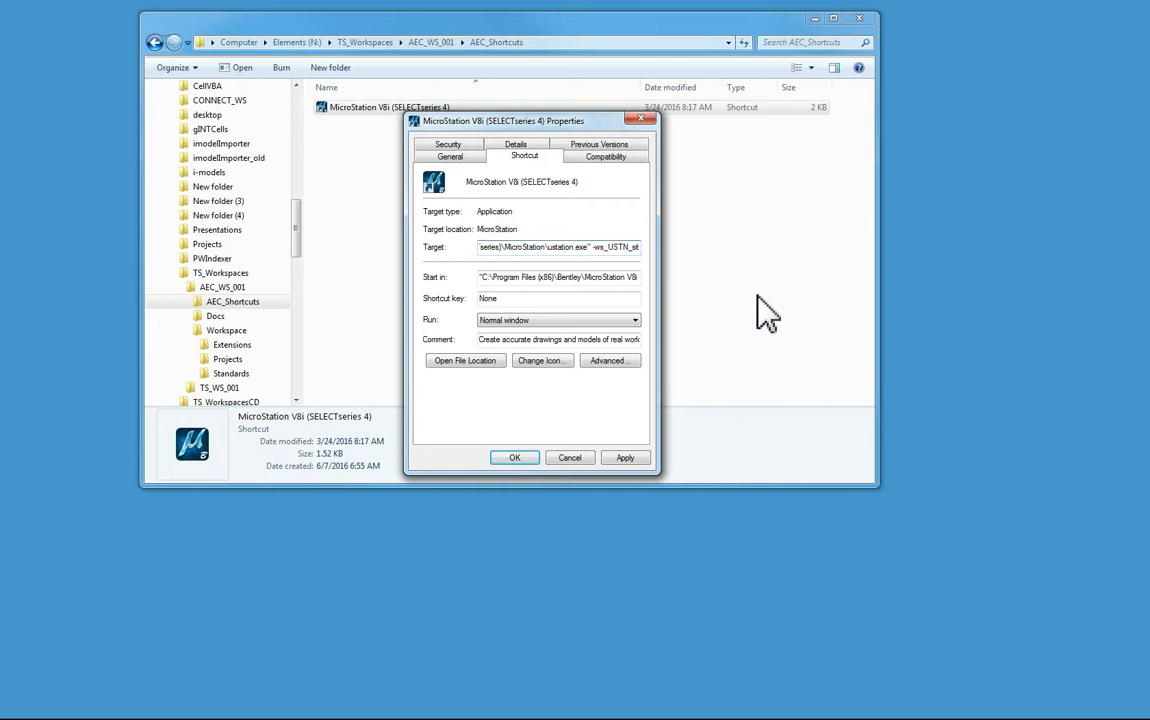
text(SI)
text(TE=)
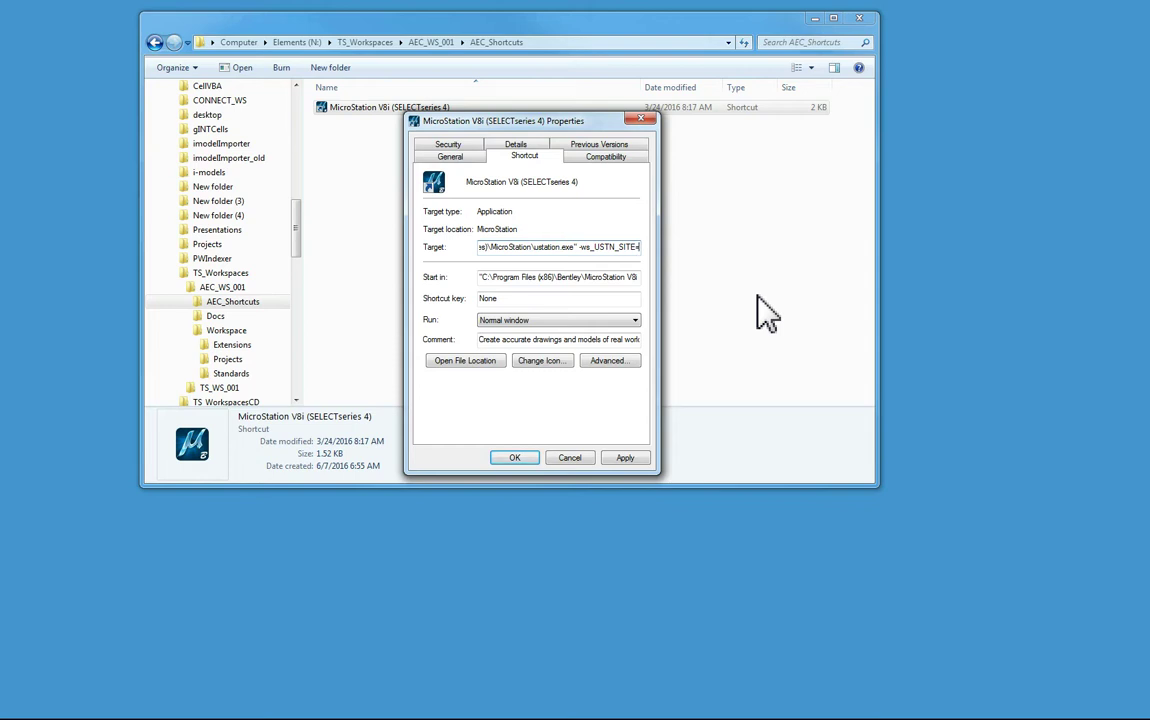
key(ctrl+v)
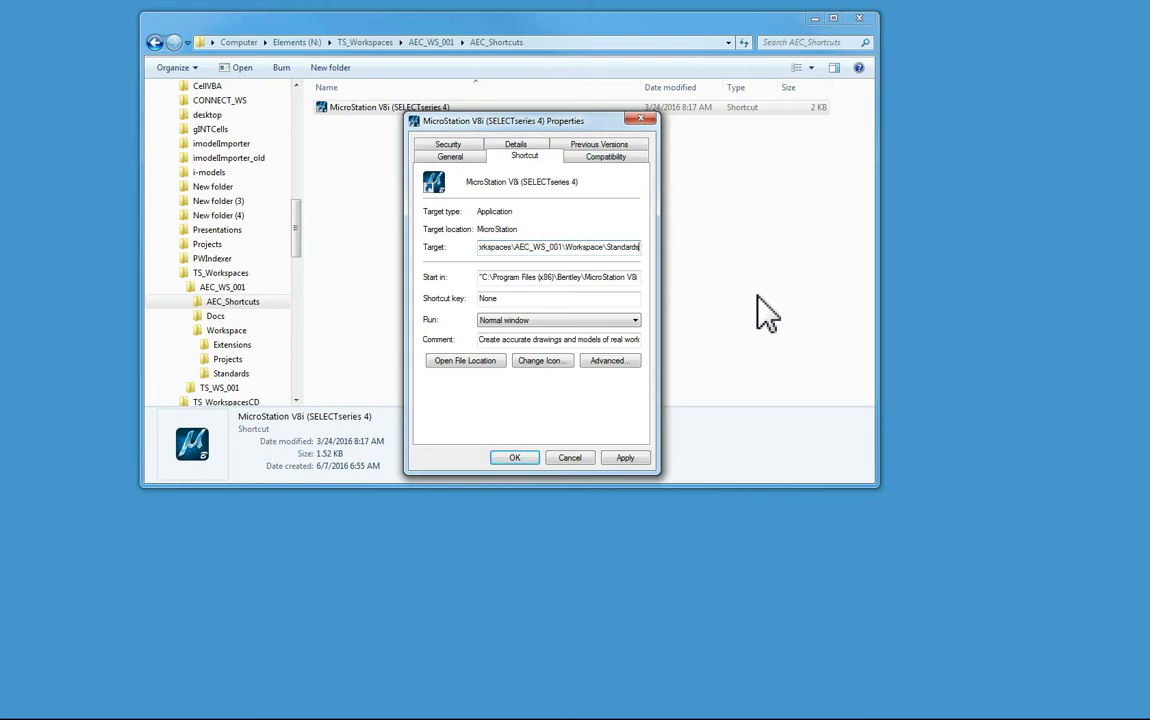
text(/)
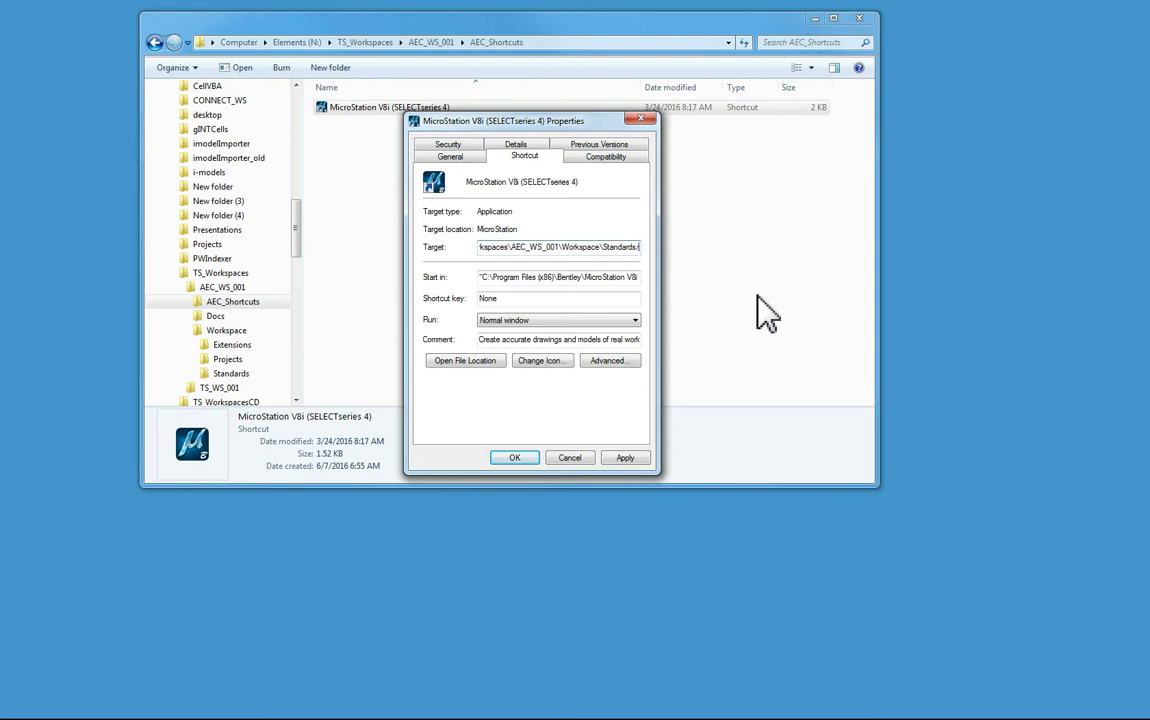
text(")
drag(632, 247, 627, 247)
mouse_move(552, 247)
mouse_down()
mouse_move(470, 247)
mouse_move(653, 240)
mouse_up()
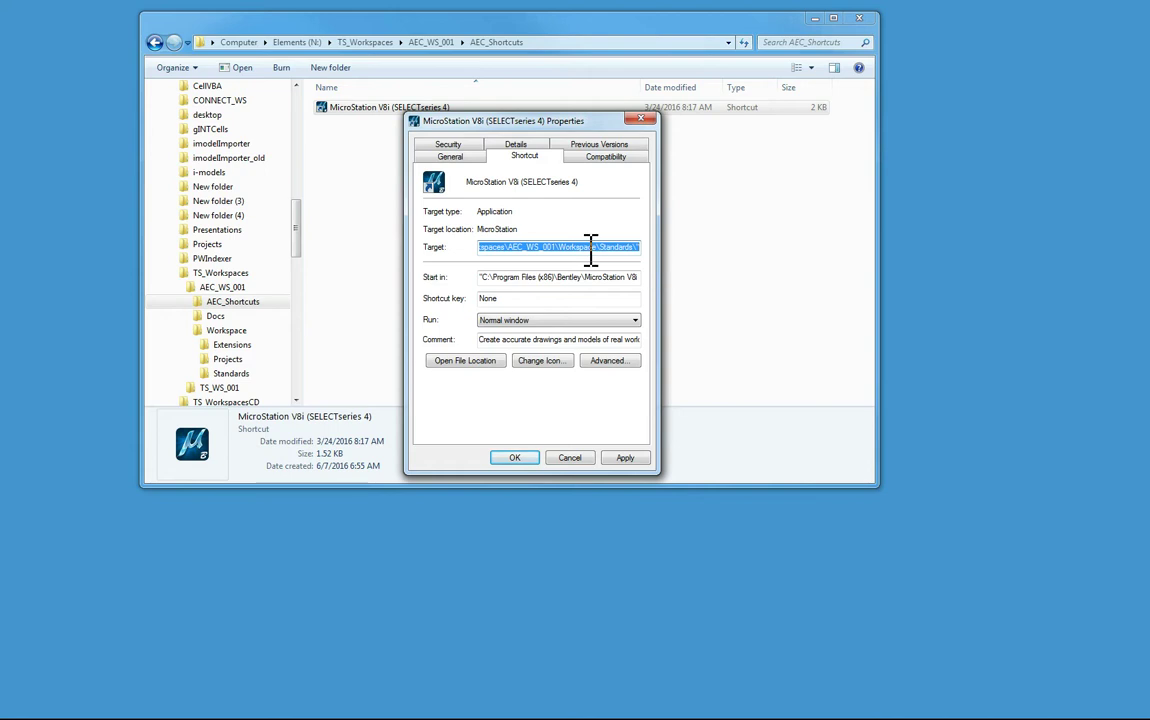
- Insert a double quote before the ws_USTN_SITE argument in Target and apply the change
click(590, 247)
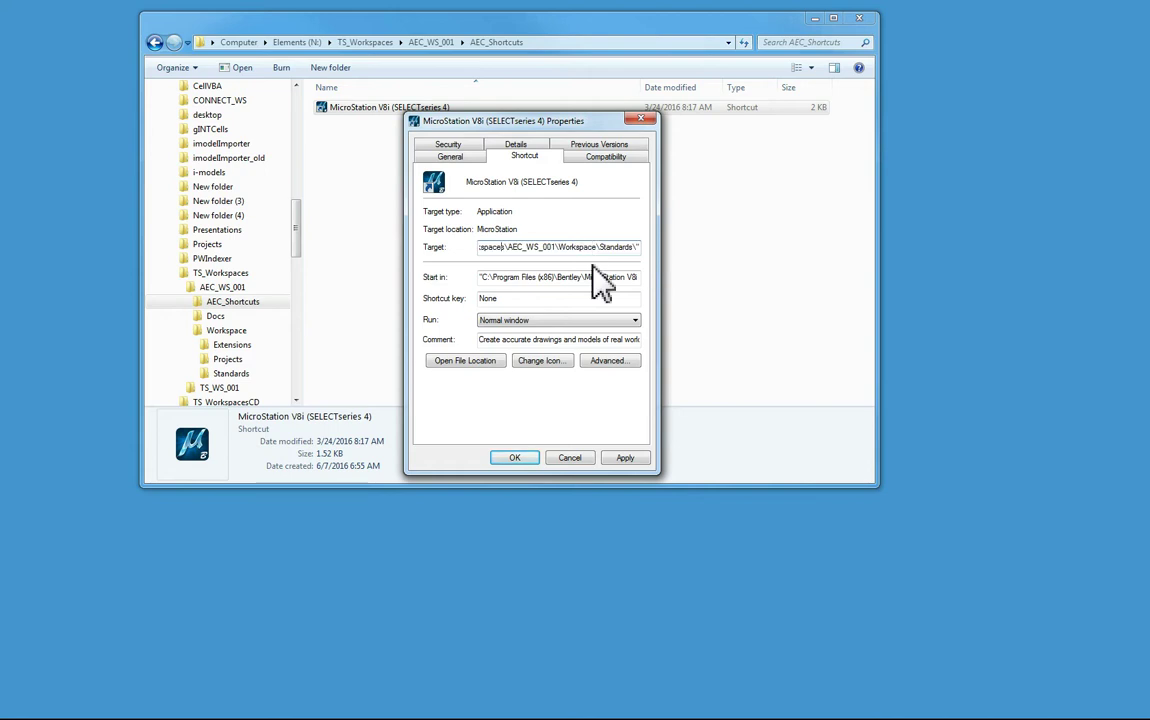
key(Left)
key(Left)
key(Left)
key(Left)
key(Left)
key(Left)
key(Left)
key(Left)
key(Left)
key(Left)
key(Left)
key(Left)
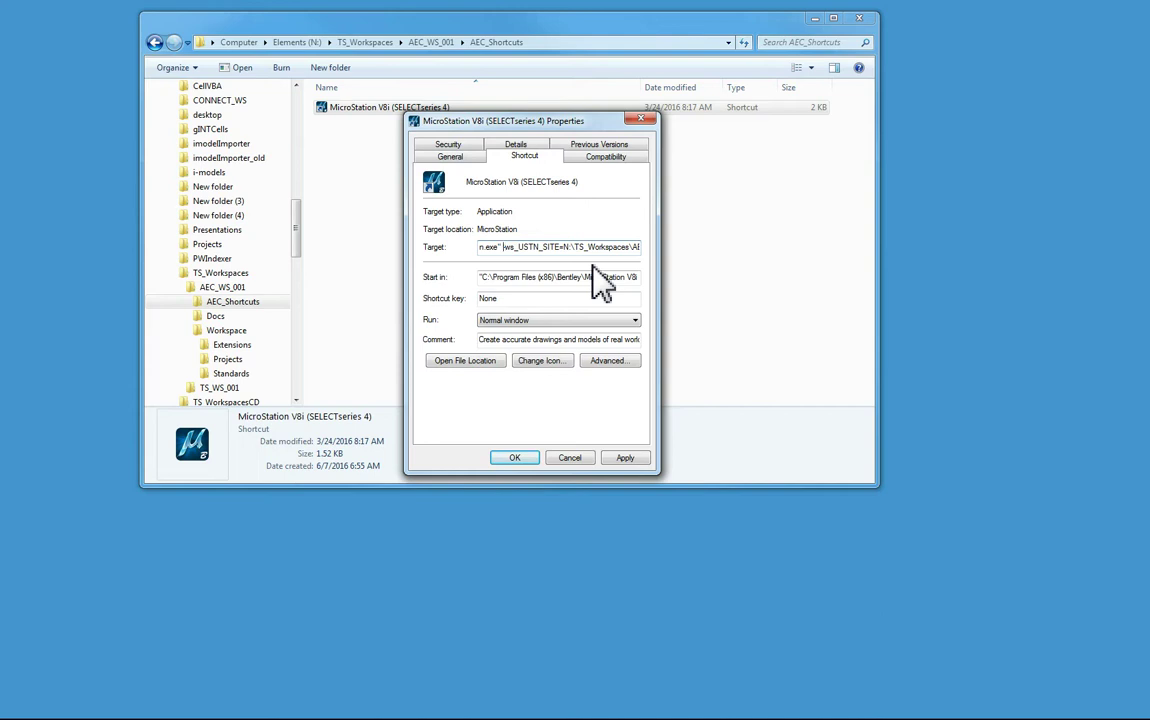
text(")
drag(570, 247, 711, 257)
click(620, 460)
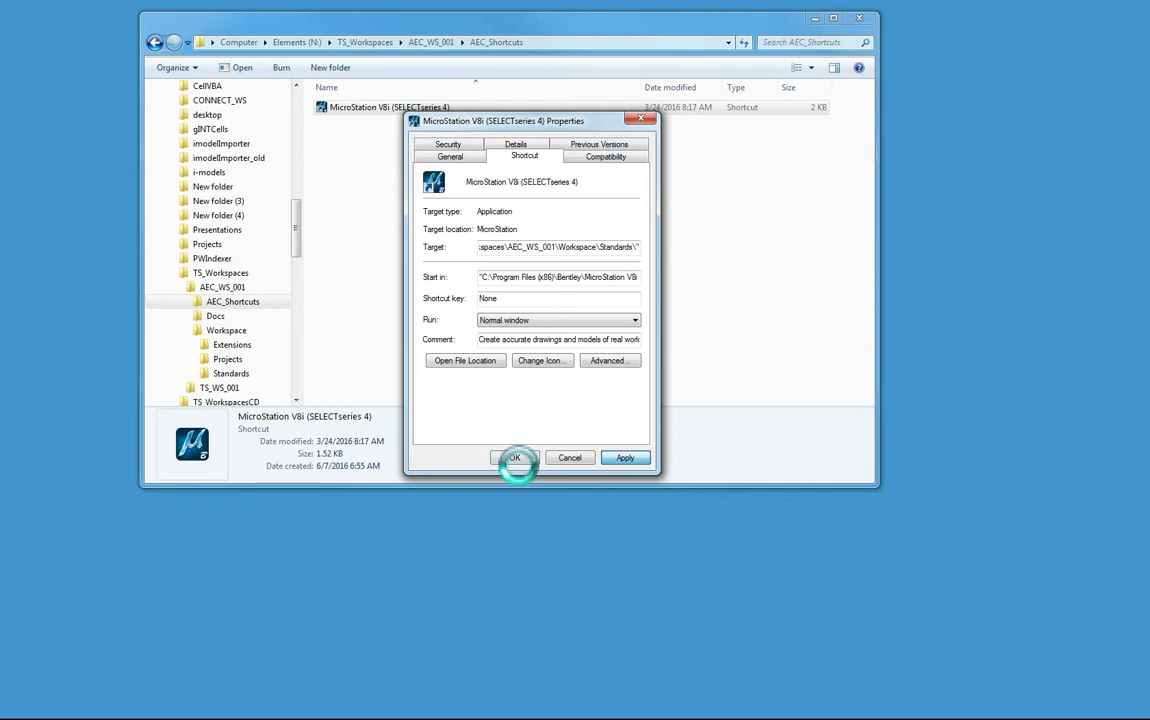
- Close Properties with OK, launch MicroStation, and select the AEC_WS_001_ProjectTemplate project in File Open
click(518, 462)
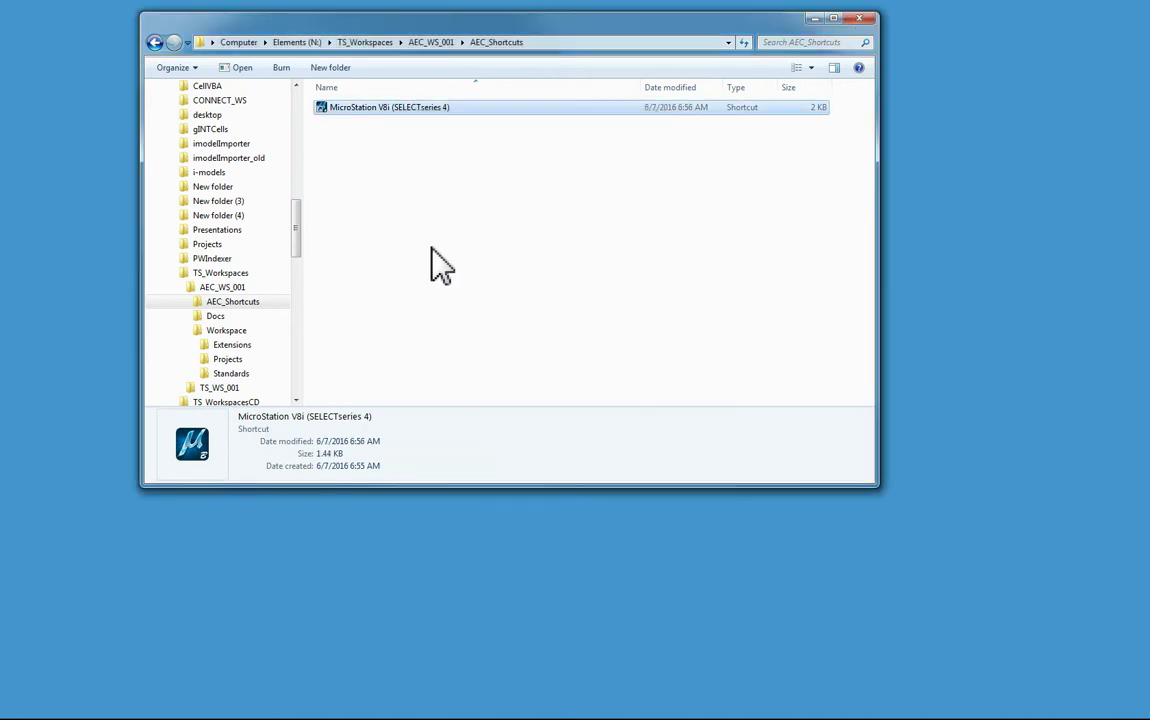
double_click(330, 110)
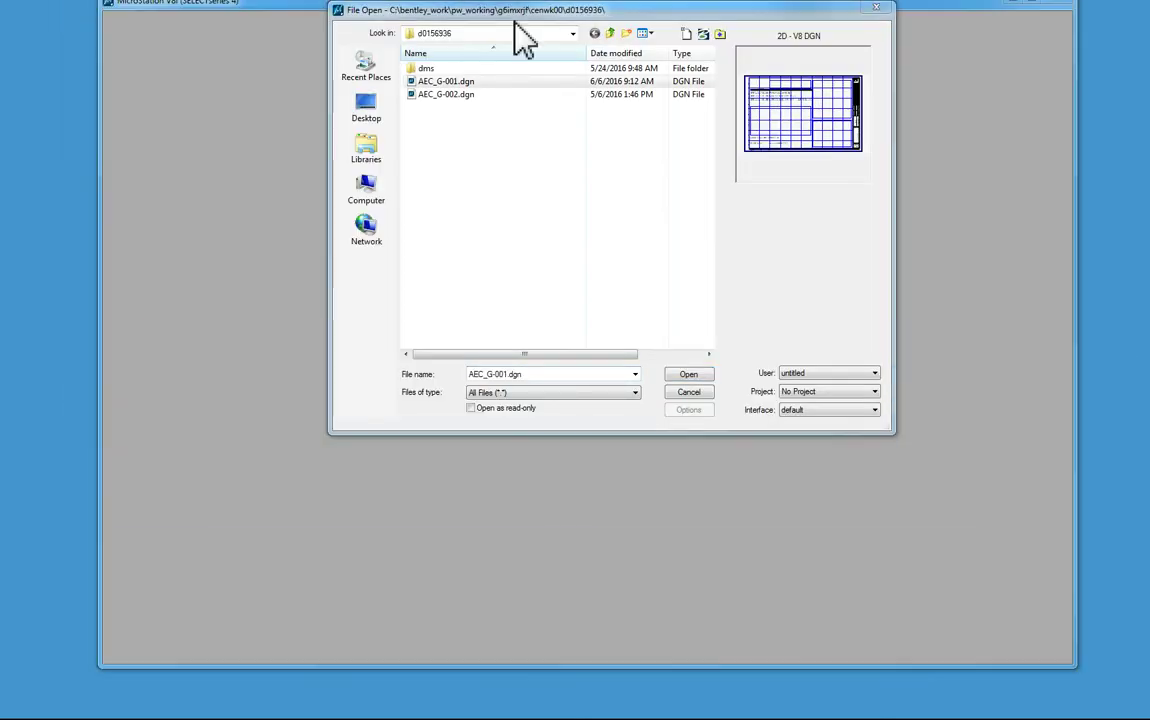
drag(505, 17, 513, 86)
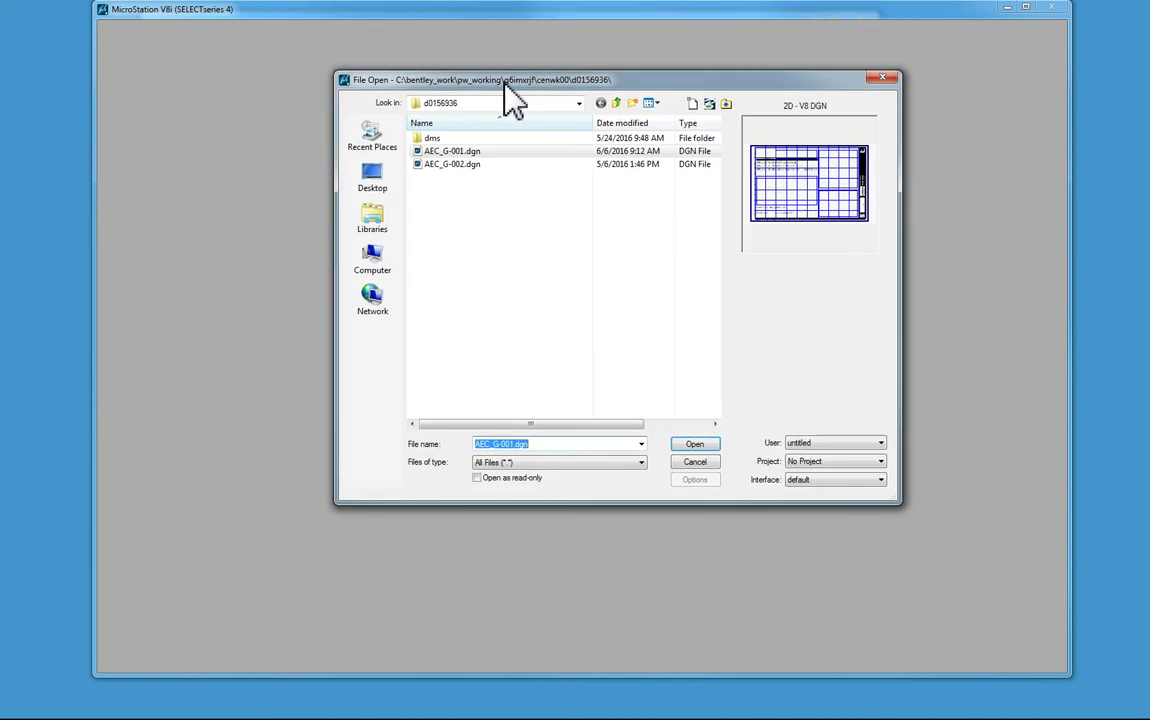
click(836, 460)
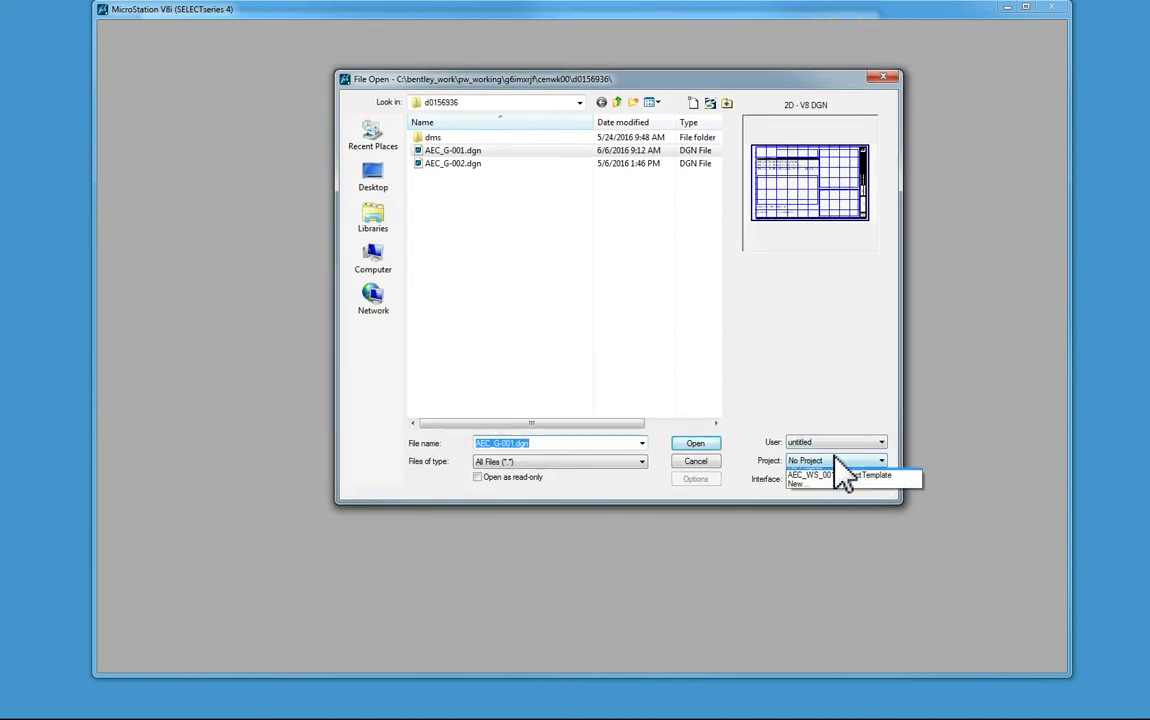
click(803, 483)
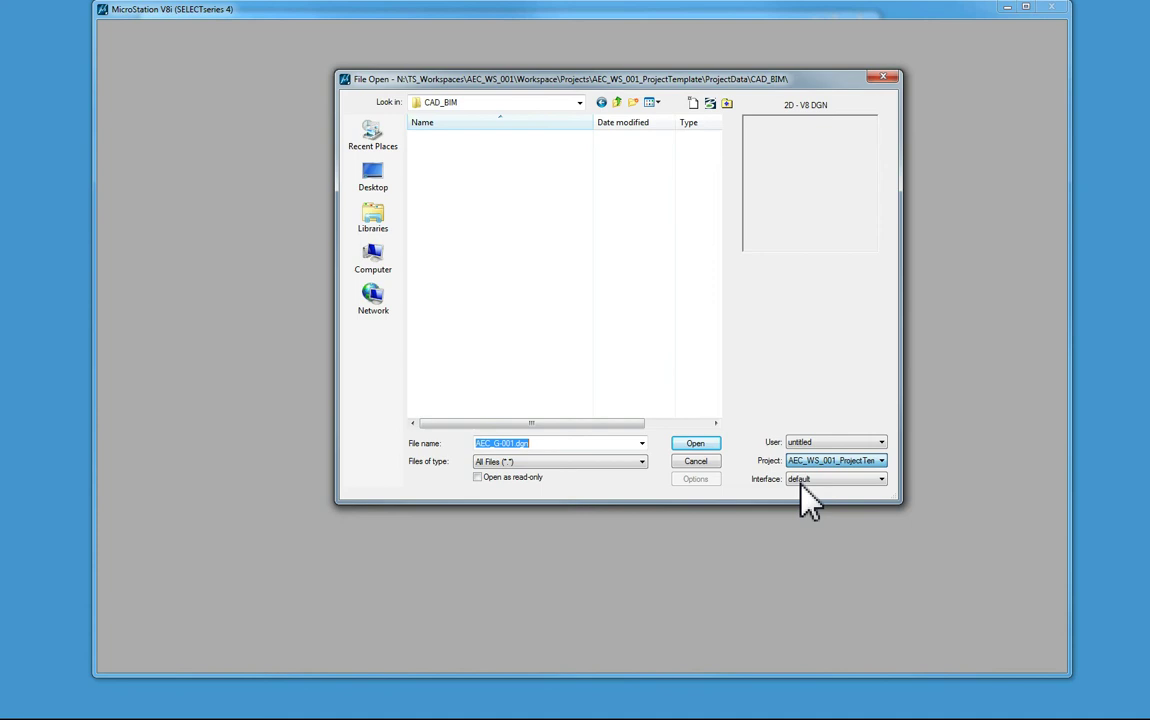